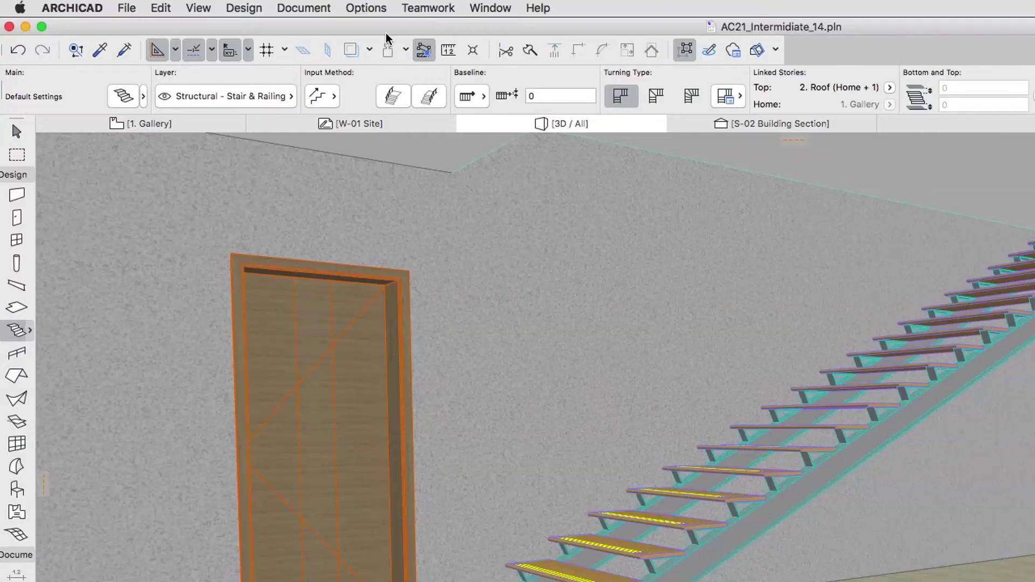
# - Open the Composites editor from Options > Element Attributes
pyautogui.moveTo(379, 29)
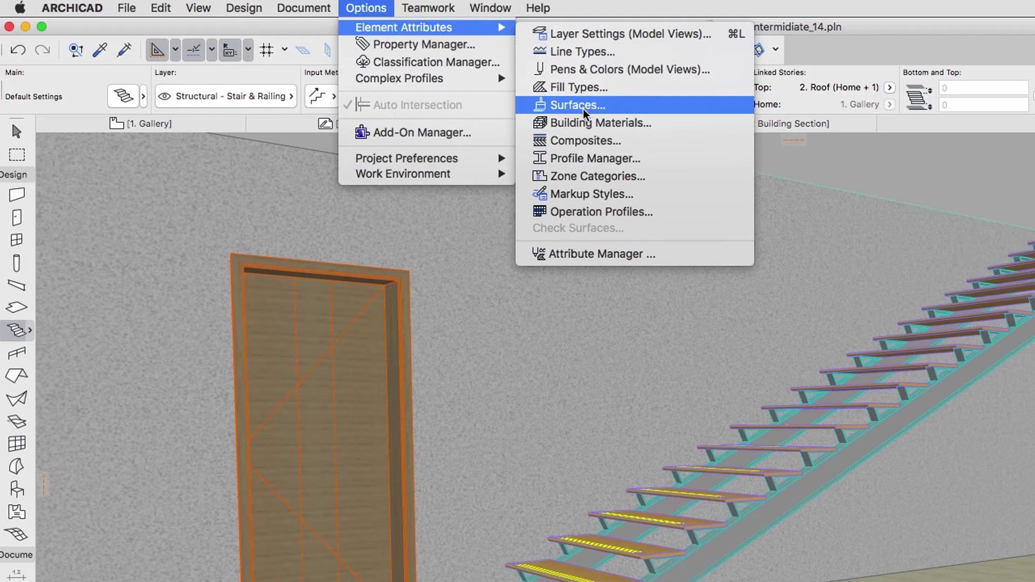
pyautogui.click(637, 144)
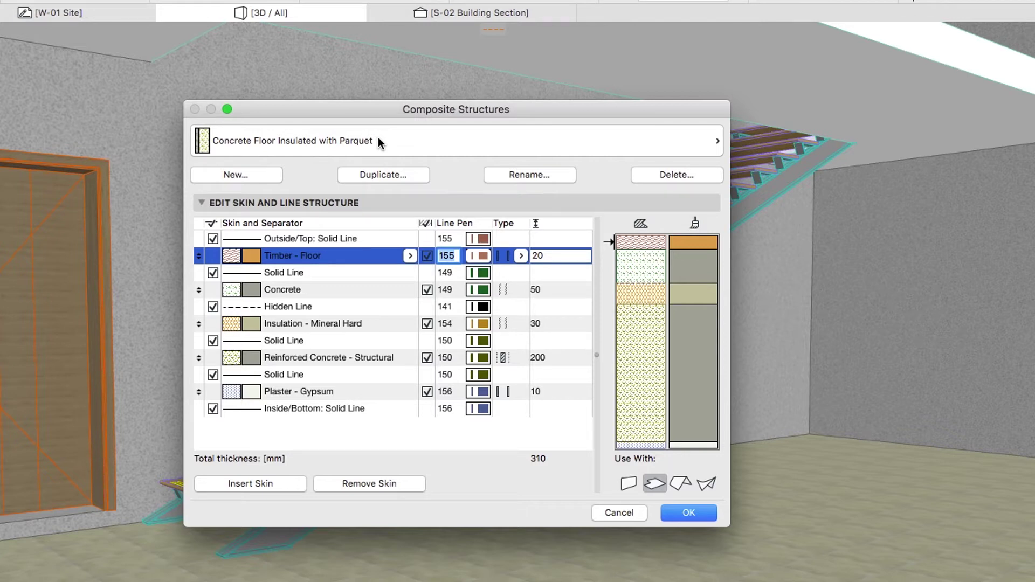
# - Duplicate the parquet floor composite as 'Parquet Floor Insulated' and remove its Plaster and Reinforced Concrete skins
pyautogui.click(409, 173)
pyautogui.write('P')
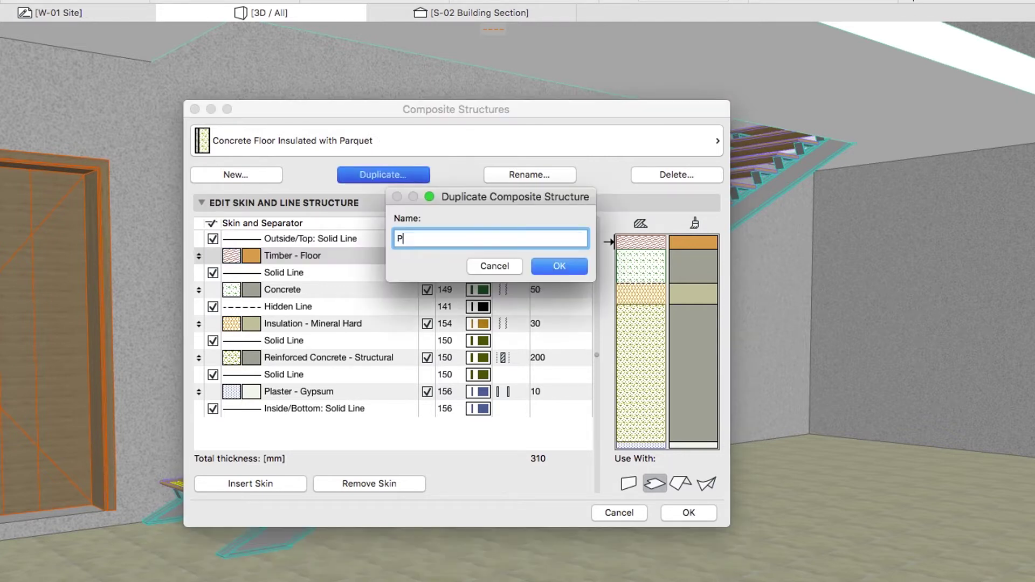
pyautogui.write('arquet Floor Insulated')
pyautogui.click(548, 266)
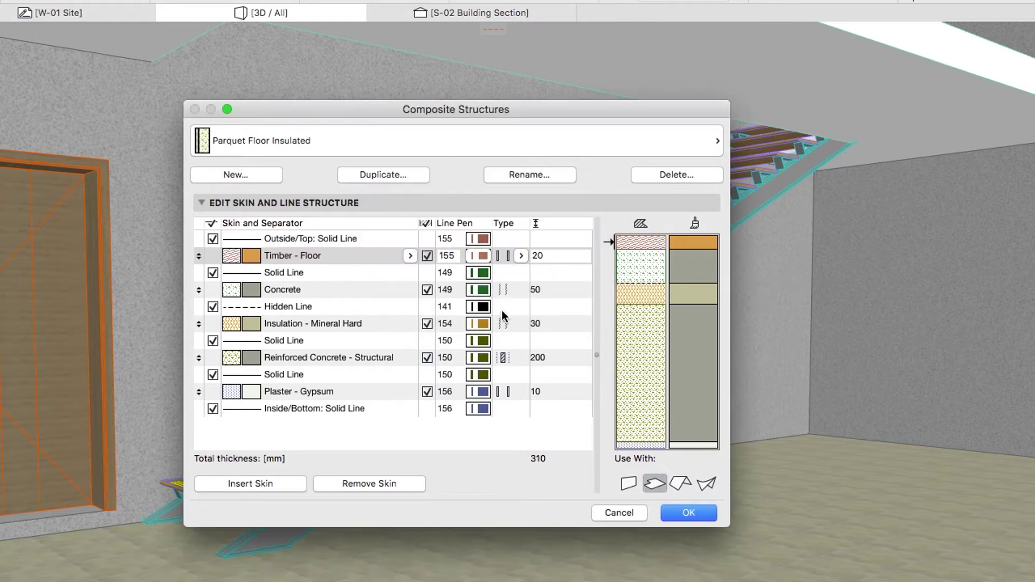
pyautogui.click(392, 396)
pyautogui.click(399, 481)
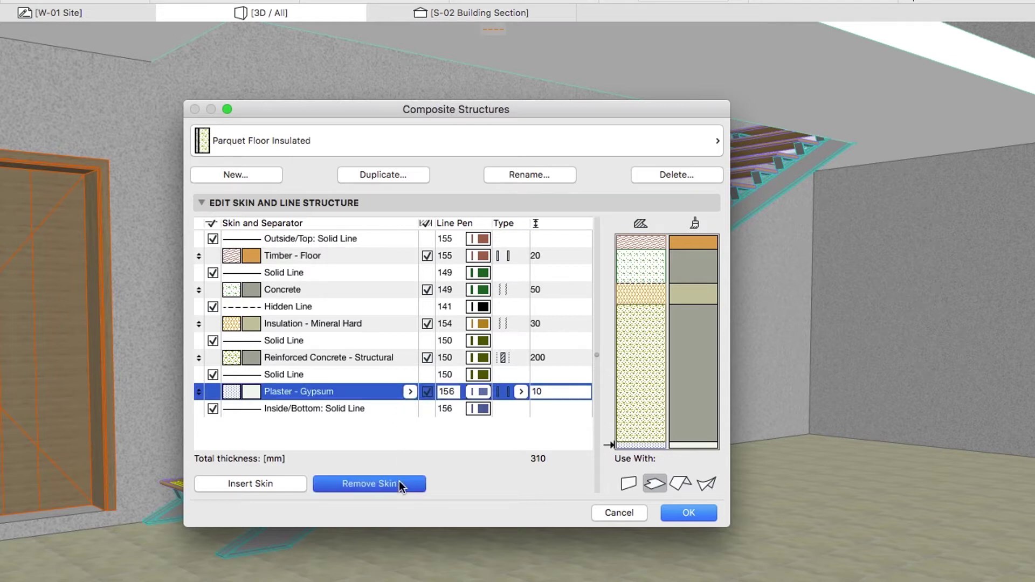
pyautogui.click(399, 481)
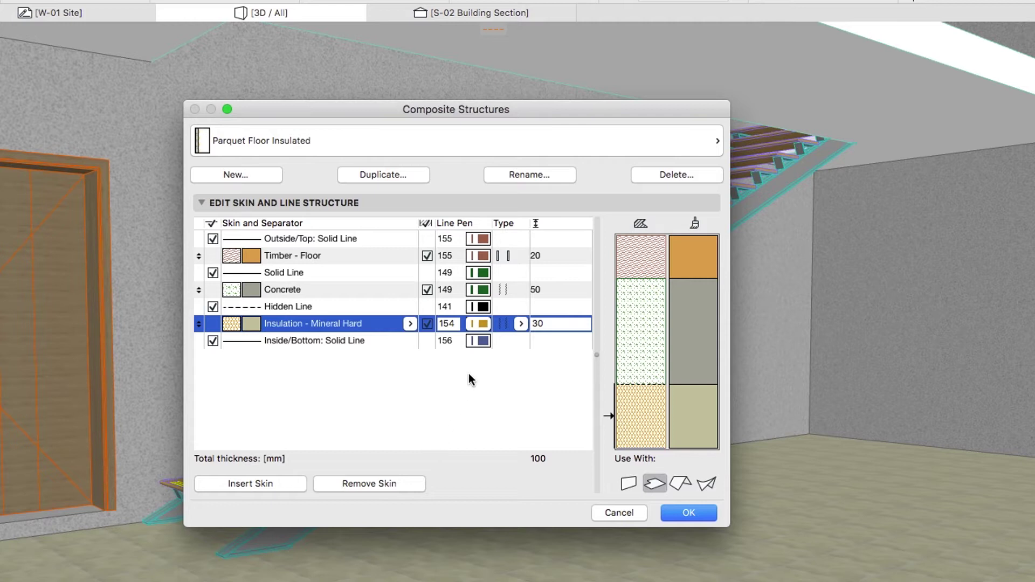
pyautogui.click(550, 150)
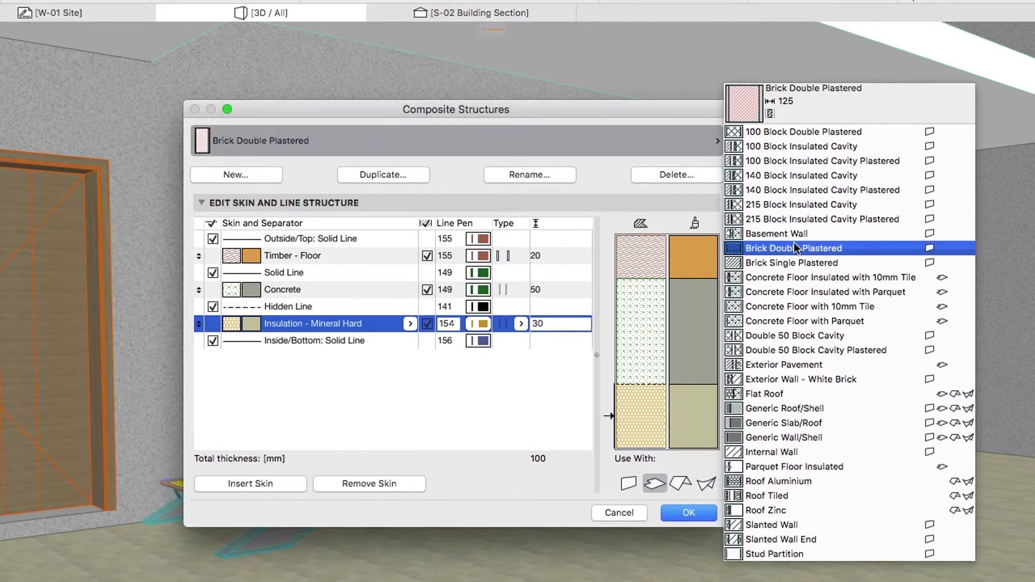
# - Duplicate 'Concrete Floor Insulated with 10mm Tile' as 'Tile Floor Insulated'
pyautogui.click(798, 278)
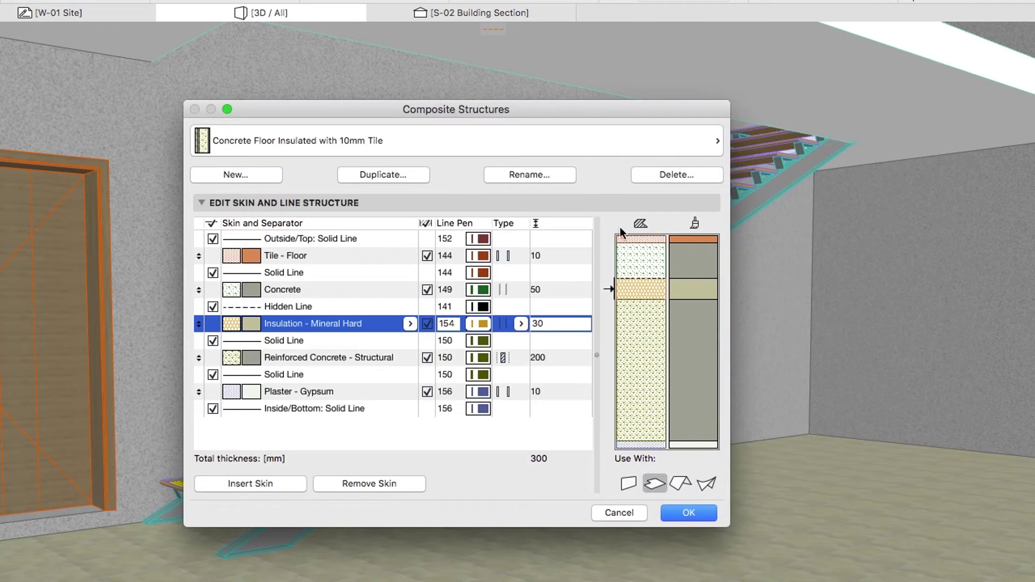
pyautogui.click(426, 175)
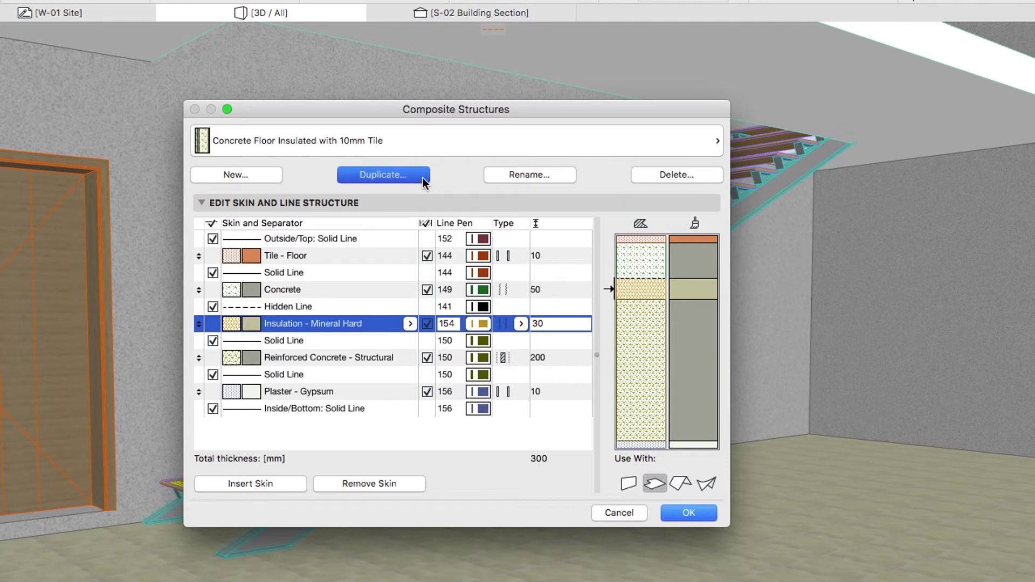
pyautogui.write('Tile F')
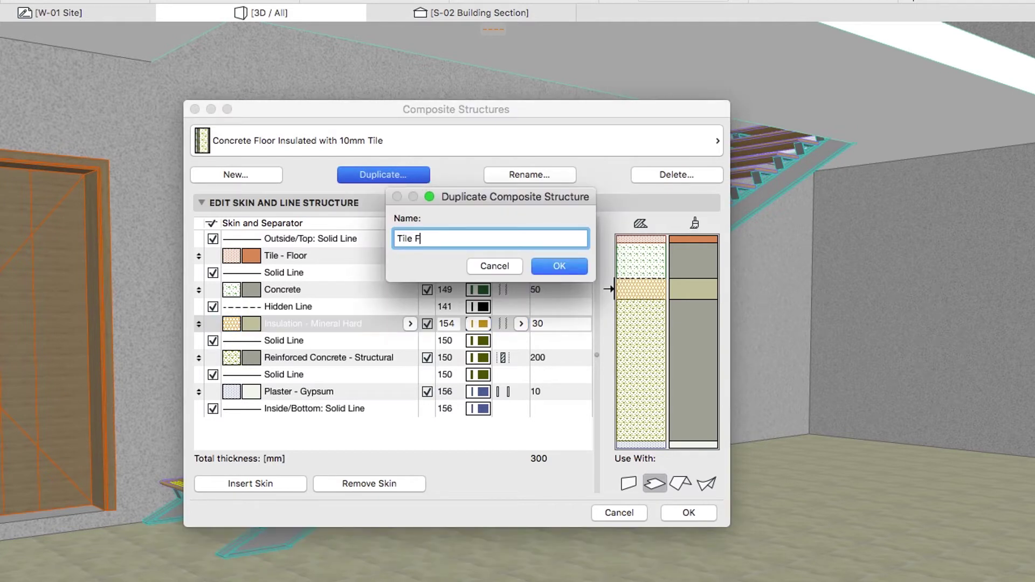
pyautogui.write('loor Insulated')
pyautogui.click(541, 267)
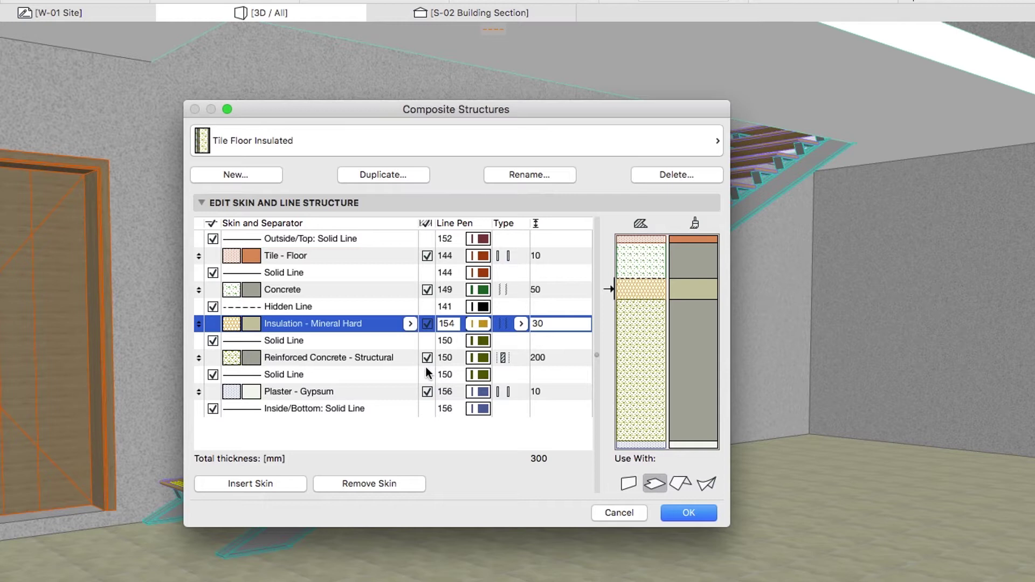
# - Remove the Plaster and structural concrete skins, set Concrete to 60 mm, and save the composites
pyautogui.click(407, 395)
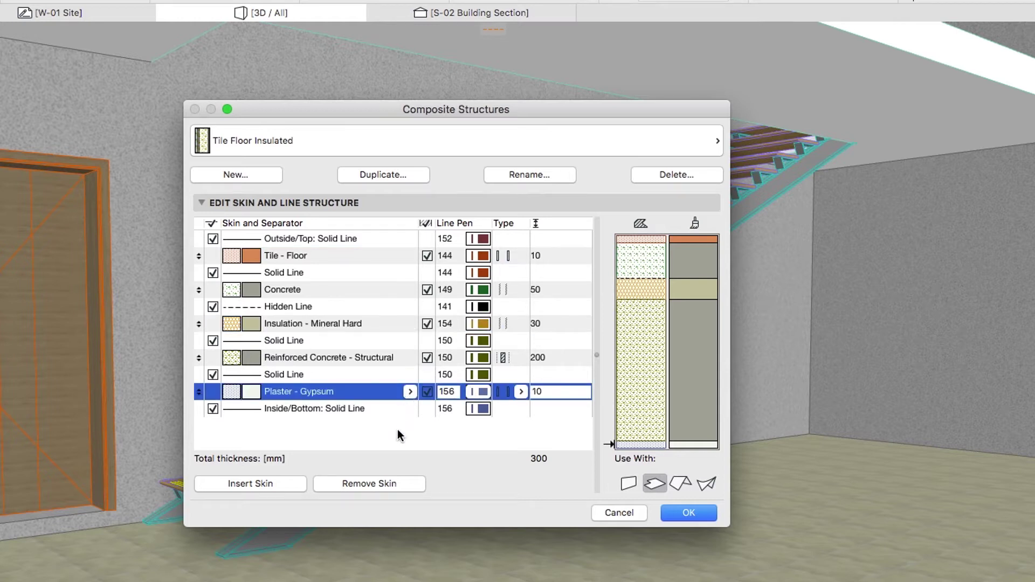
pyautogui.click(385, 483)
pyautogui.click(385, 482)
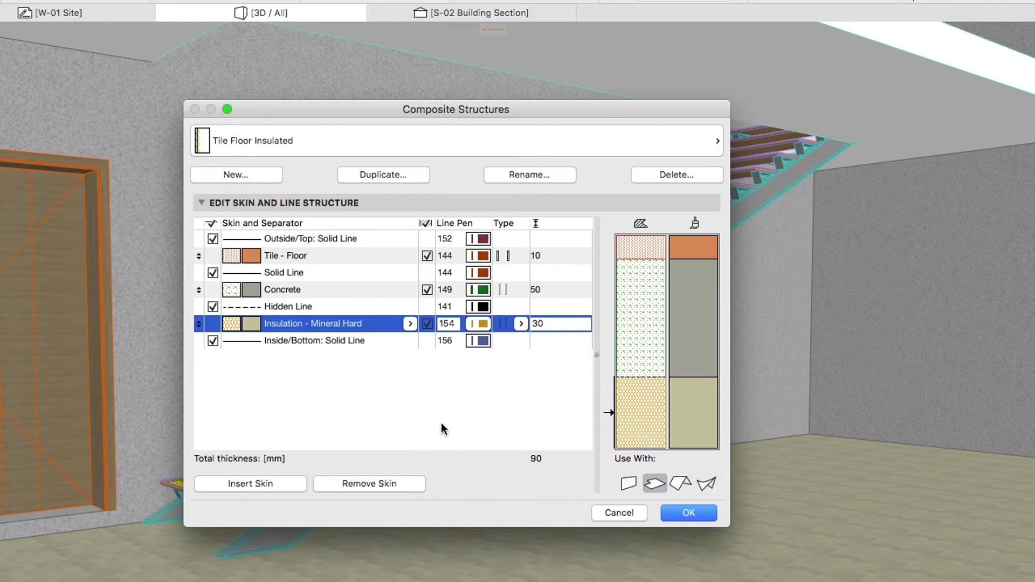
pyautogui.click(548, 291)
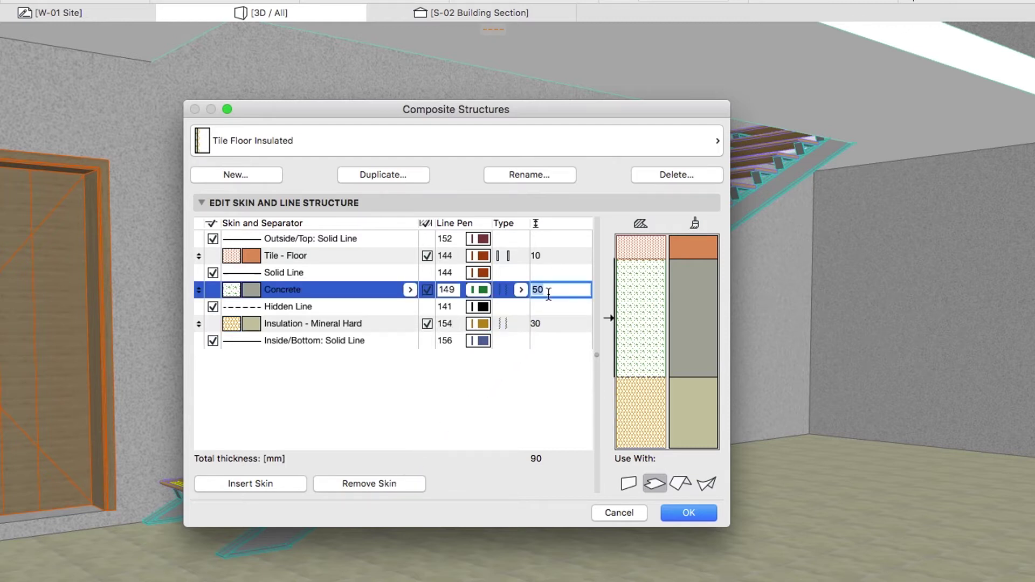
pyautogui.write('60')
pyautogui.press('Return')
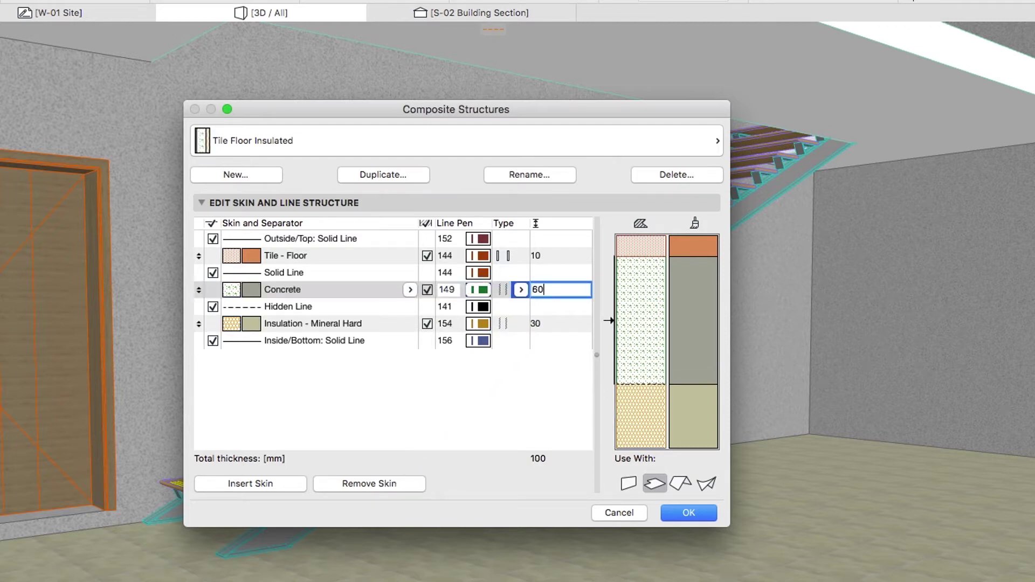
pyautogui.click(670, 507)
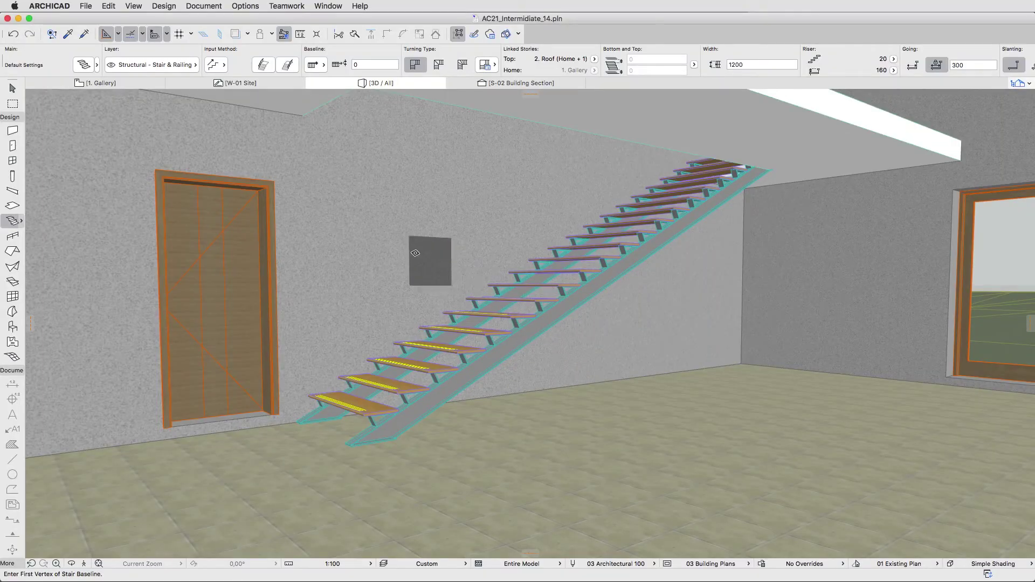
# - Switch to the 0. Ground Floor plan and apply the Lesson 14 Parquet Floor slab favourite
pyautogui.rightClick(151, 84)
pyautogui.click(160, 139)
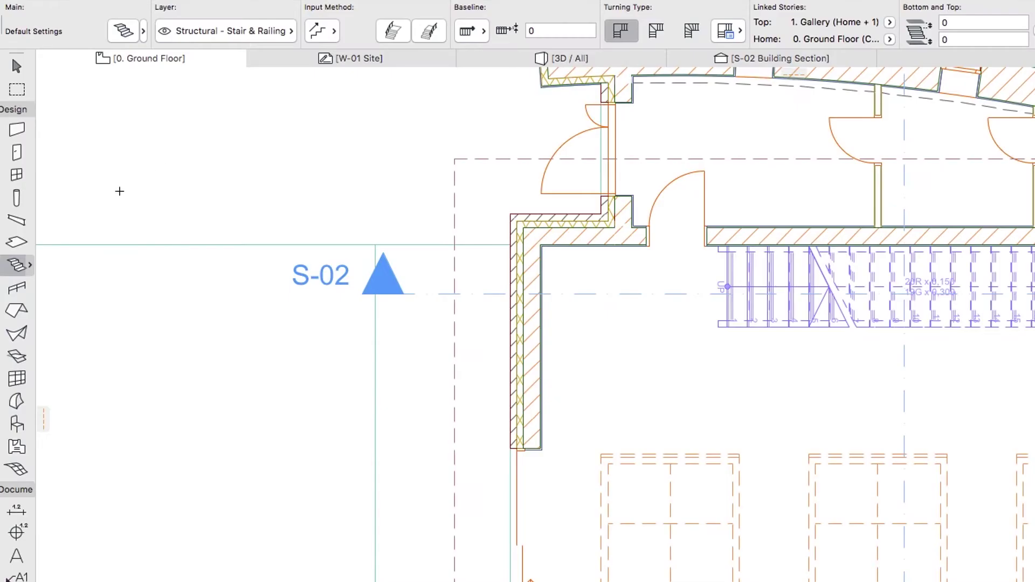
pyautogui.click(16, 242)
pyautogui.click(31, 245)
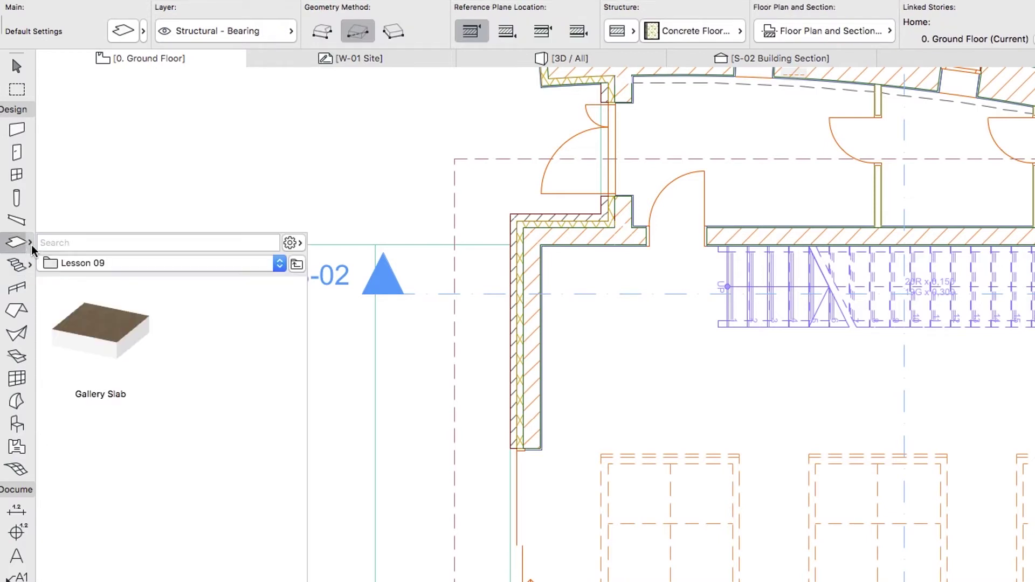
pyautogui.click(81, 264)
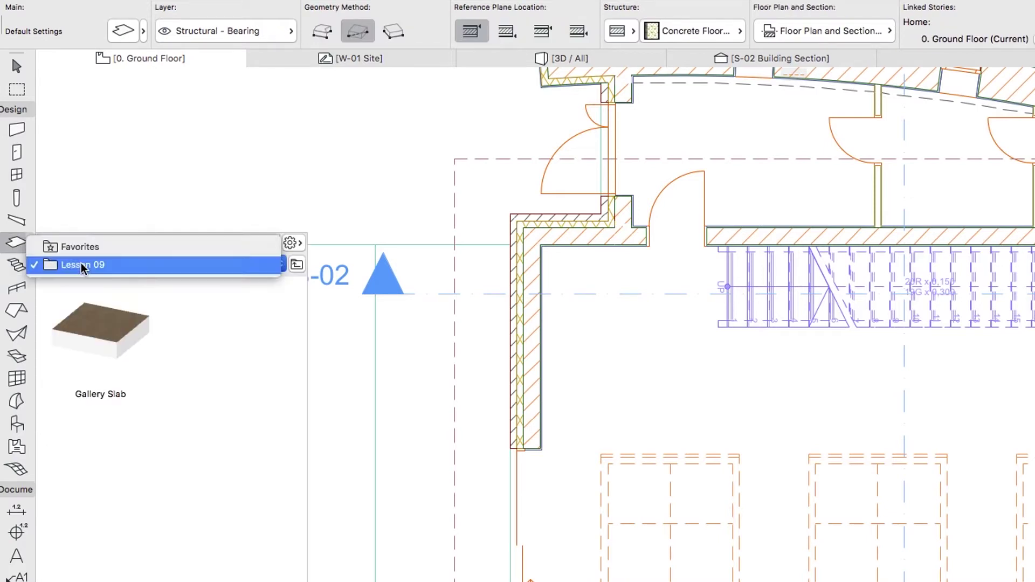
pyautogui.click(90, 249)
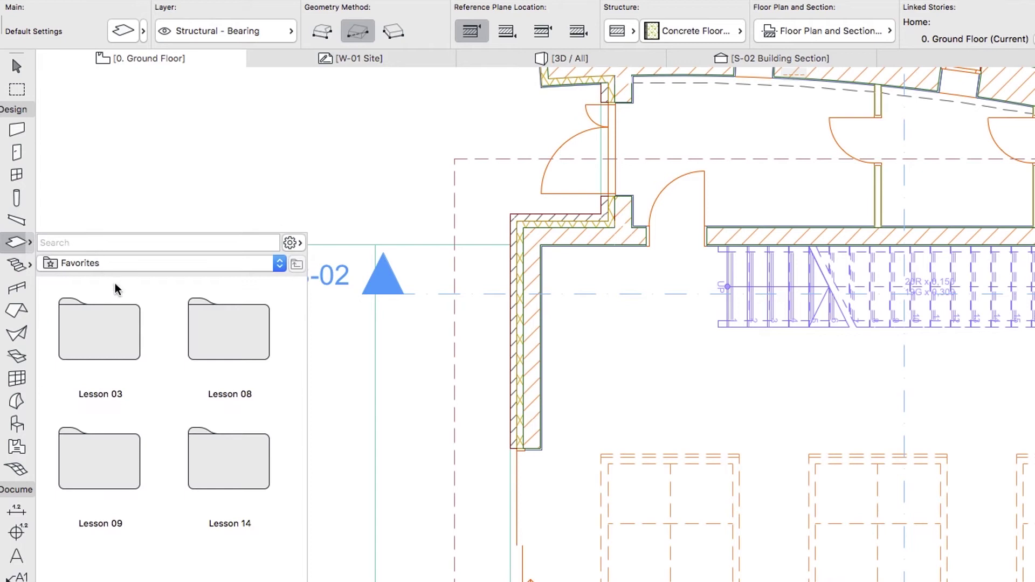
pyautogui.doubleClick(208, 434)
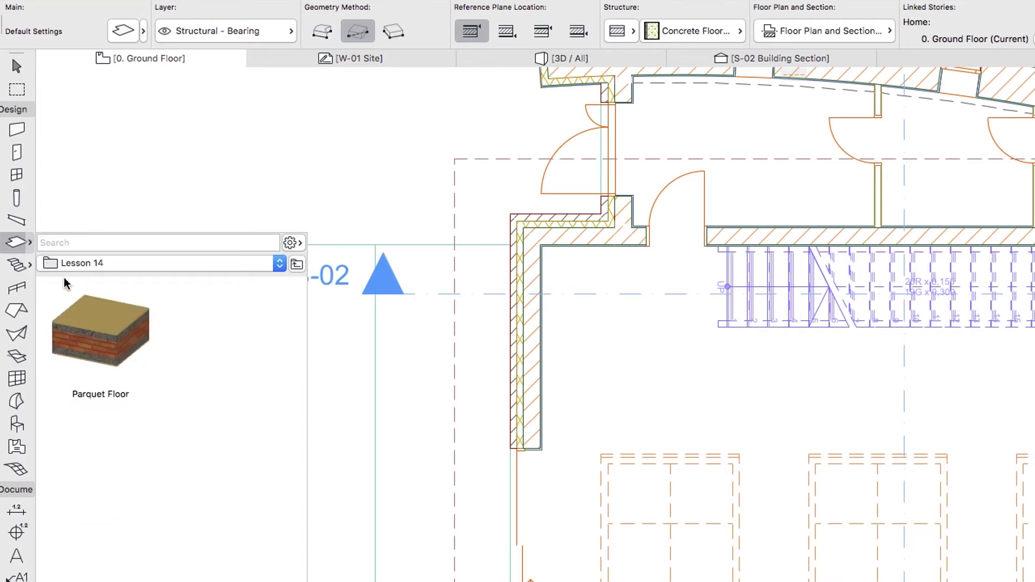
pyautogui.doubleClick(17, 243)
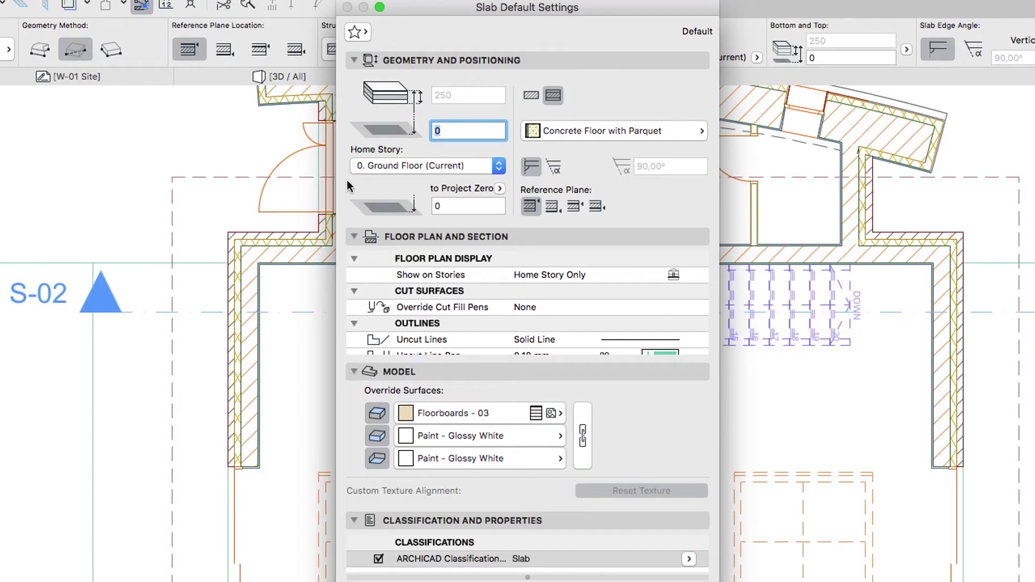
# - Keep the slab on the Ground Floor home story and set its structure to Parquet Floor Insulated
pyautogui.click(452, 132)
pyautogui.moveTo(451, 133); pyautogui.dragTo(432, 133)
pyautogui.click(439, 166)
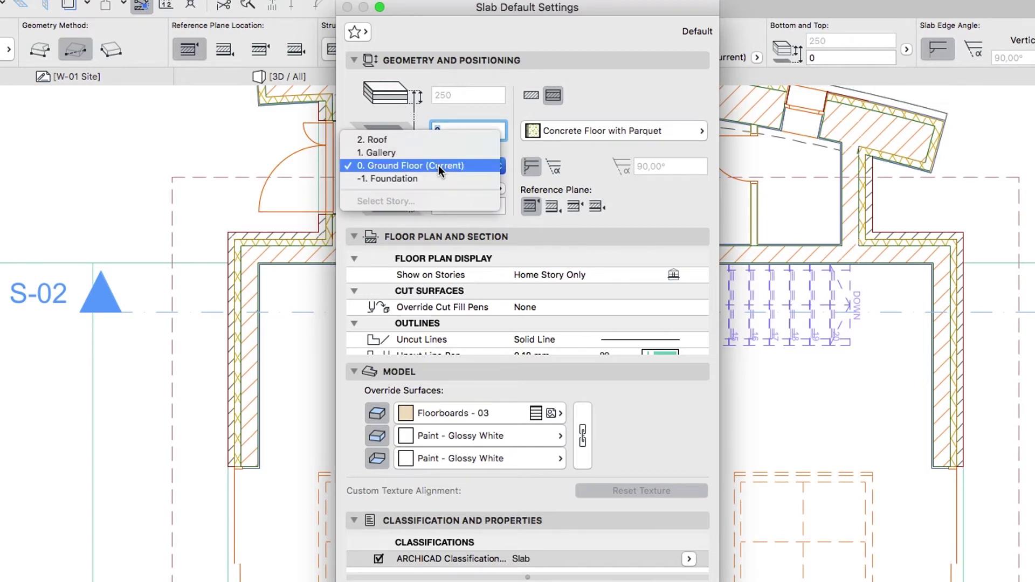
pyautogui.click(438, 165)
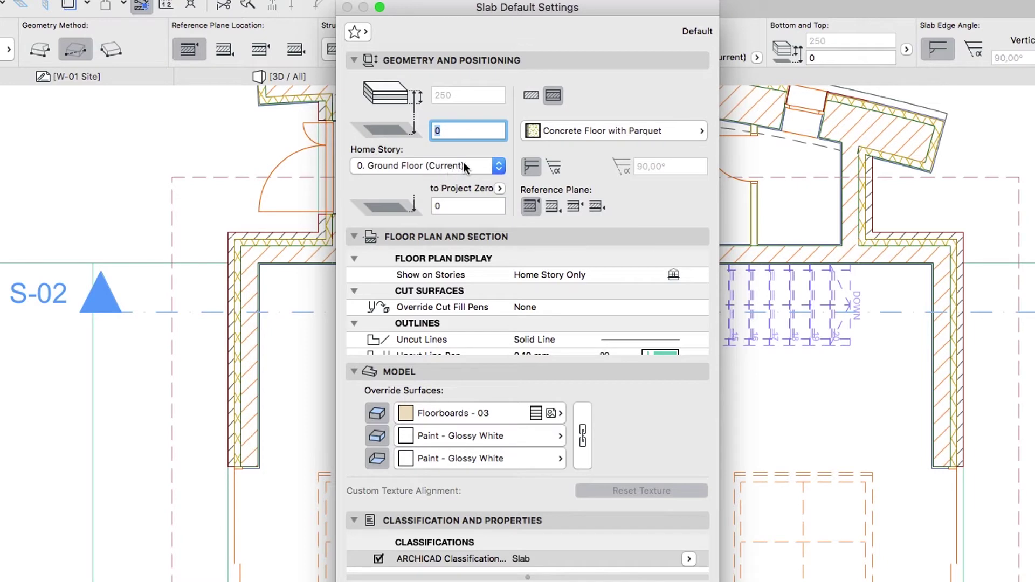
pyautogui.click(590, 138)
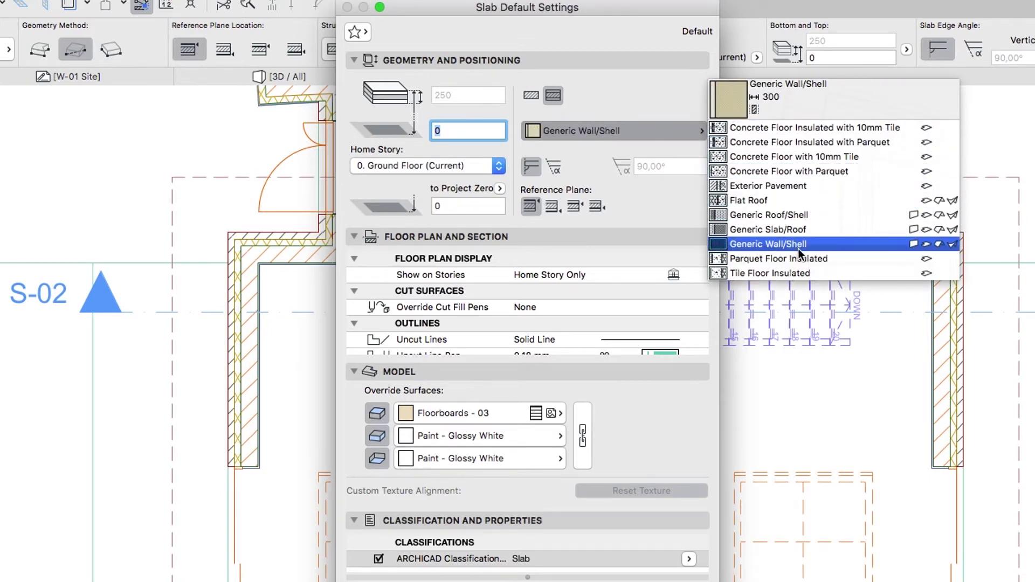
pyautogui.click(841, 257)
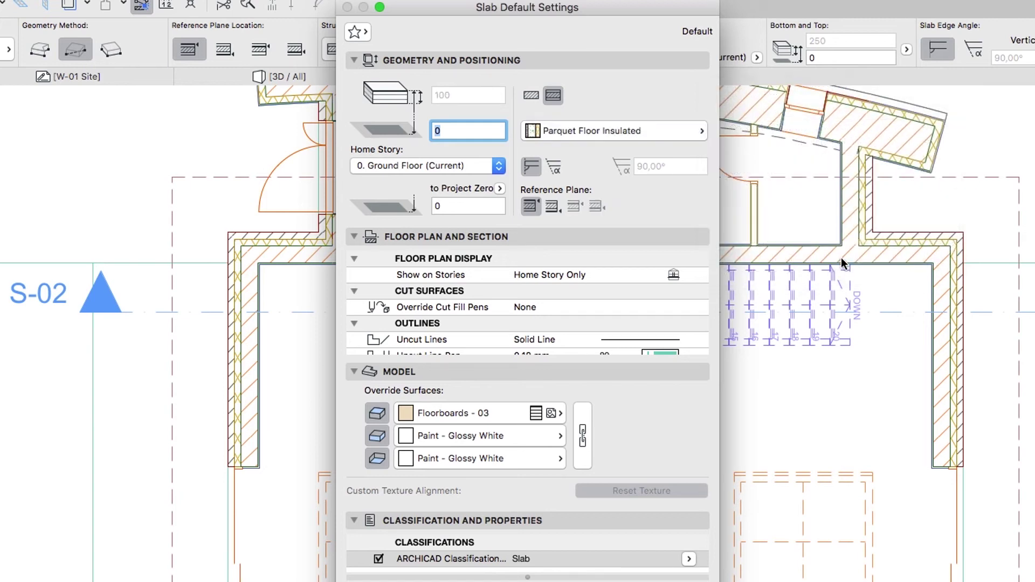
# - Turn on the slab cover fill with a Transparent (0) background pen
pyautogui.click(705, 275)
pyautogui.scroll(-2, 701, 281)
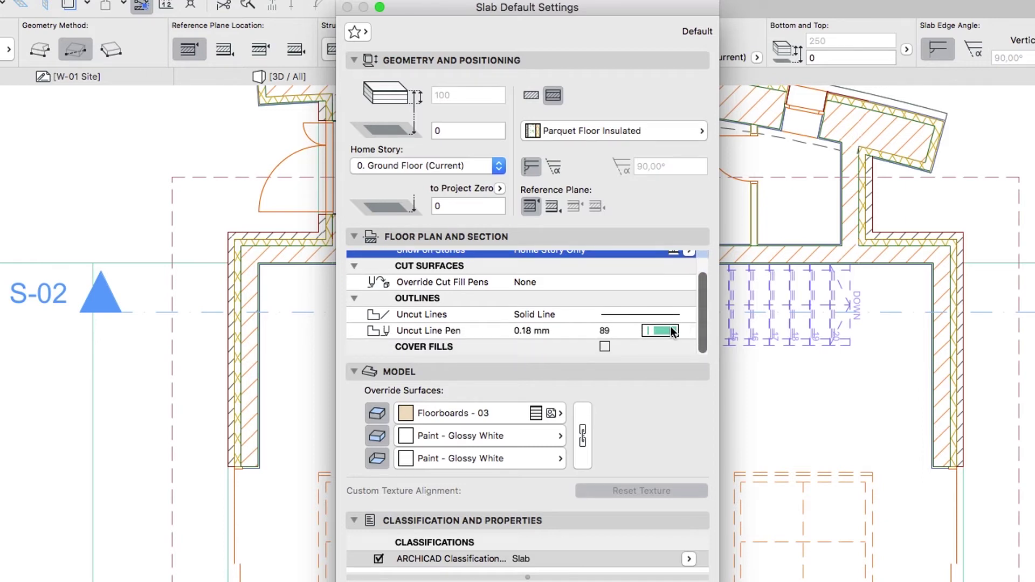
pyautogui.click(605, 347)
pyautogui.scroll(-5, 608, 349)
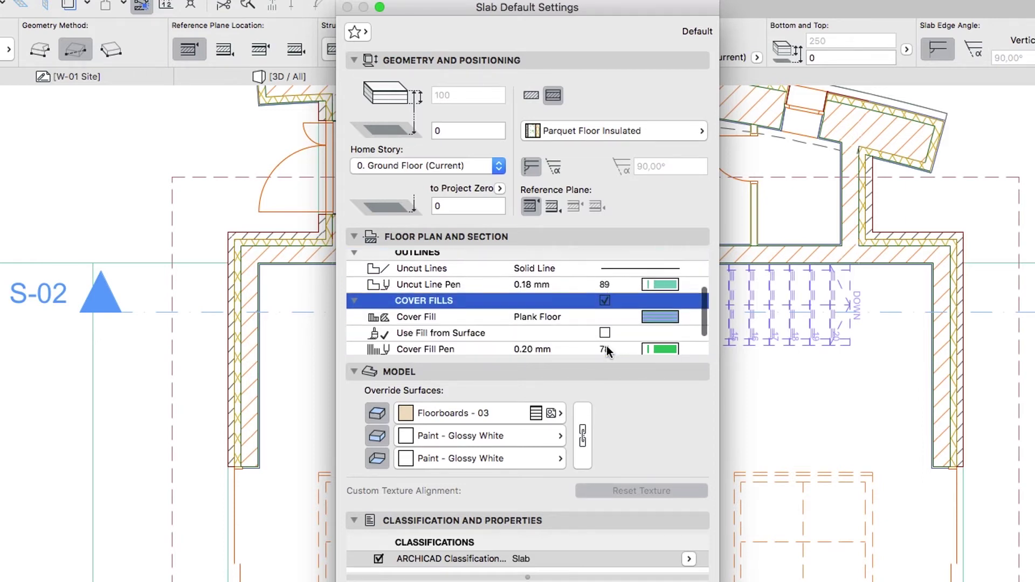
pyautogui.click(612, 337)
pyautogui.click(613, 331)
pyautogui.write('0')
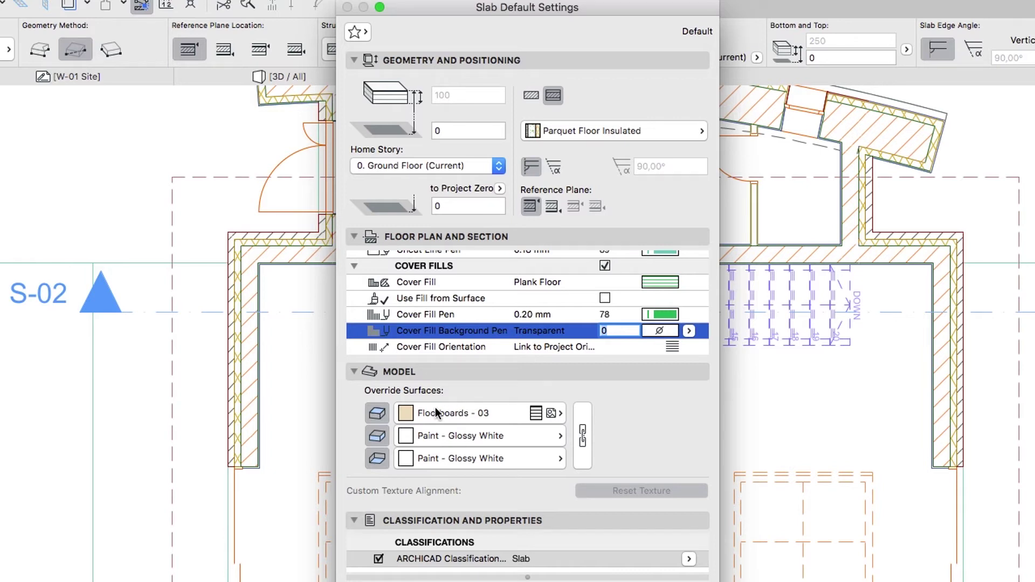
# - Switch off the top, edge and bottom surface overrides
pyautogui.click(386, 415)
pyautogui.click(382, 439)
pyautogui.click(381, 457)
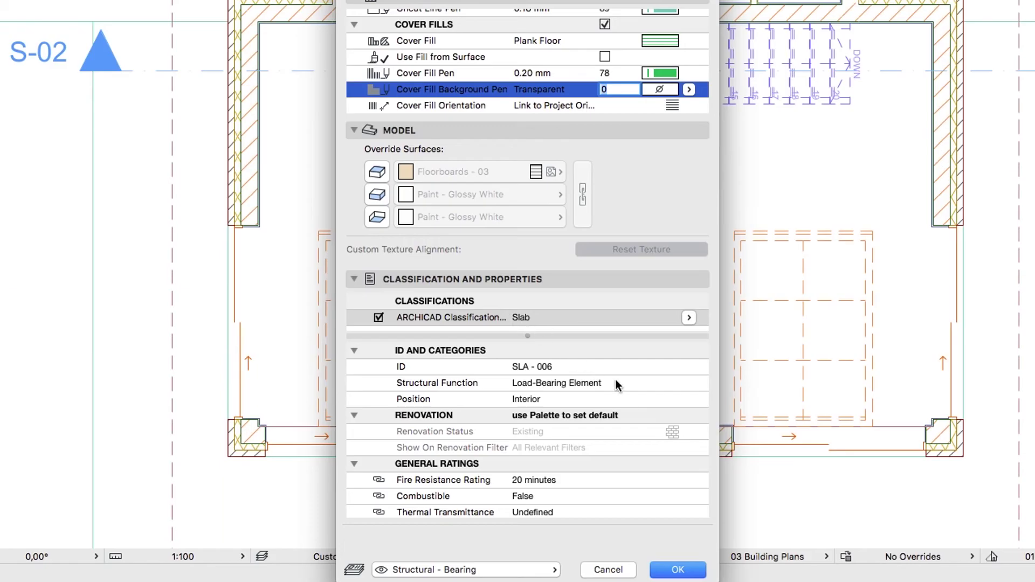
# - Set the slab's Structural Function to Non-Load-Bearing Element
pyautogui.click(615, 380)
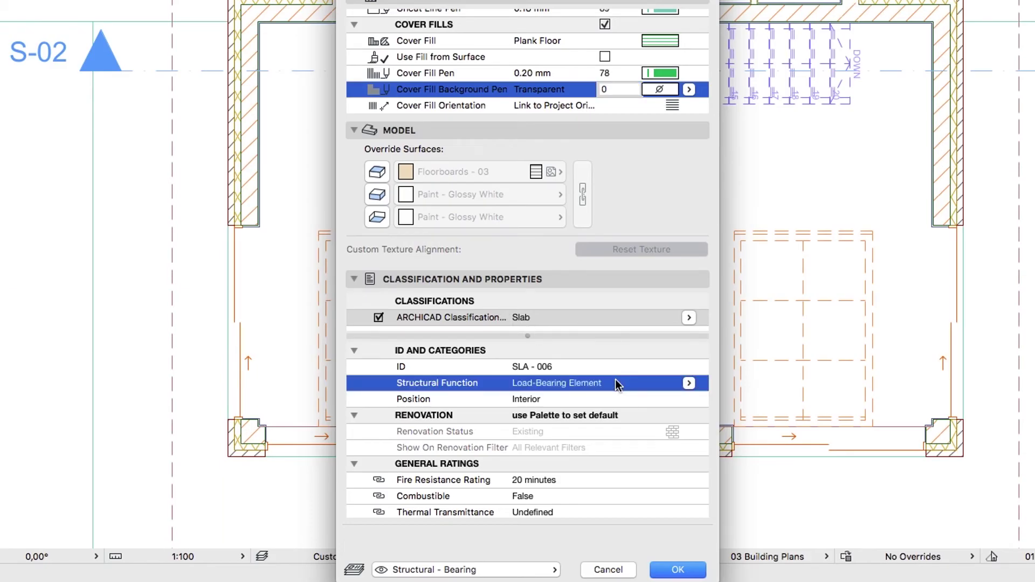
pyautogui.click(690, 383)
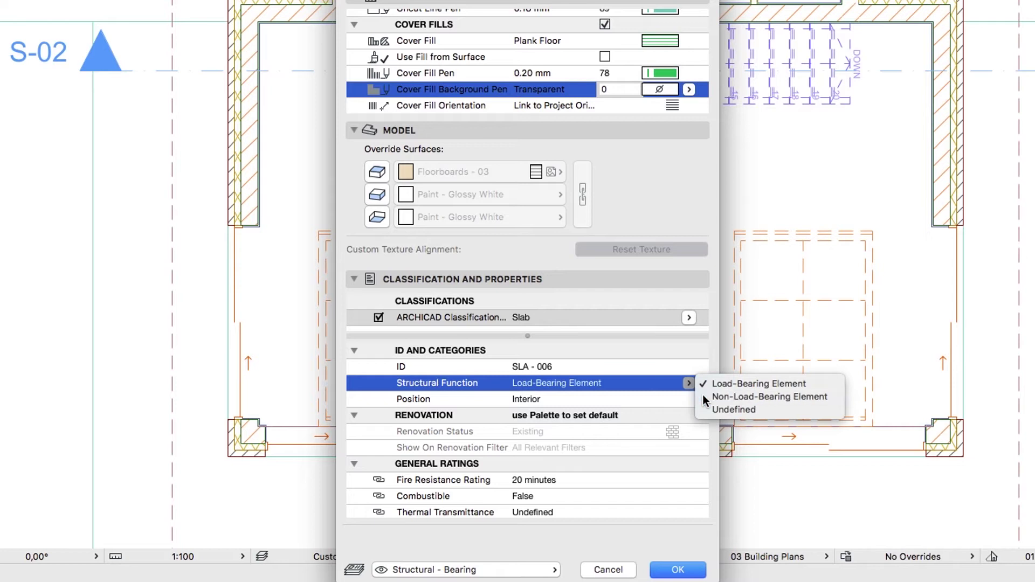
pyautogui.click(703, 395)
pyautogui.click(703, 396)
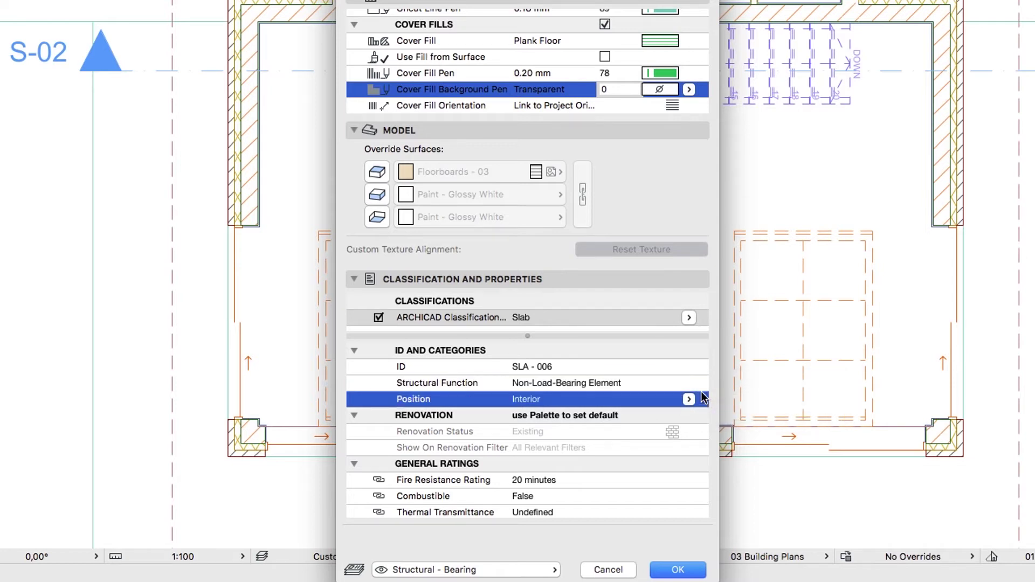
# - Classify the slab as Covering > Flooring and accept the slab settings
pyautogui.click(689, 318)
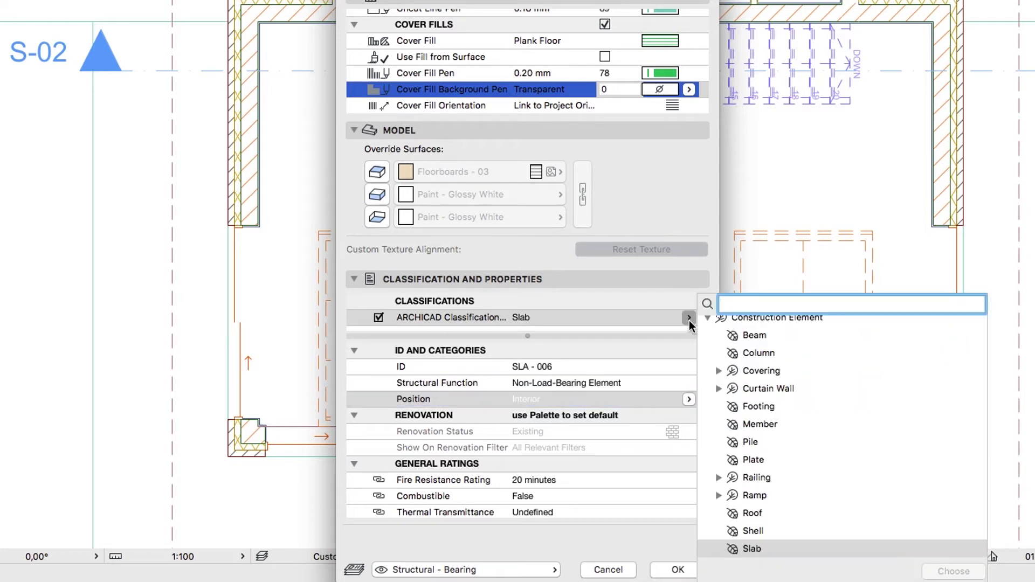
pyautogui.click(719, 371)
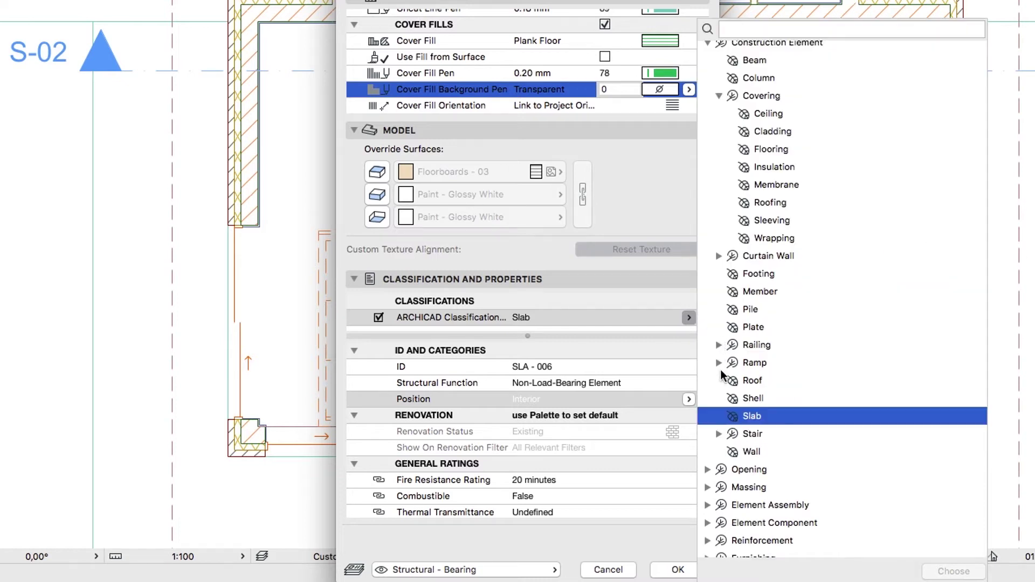
pyautogui.doubleClick(791, 151)
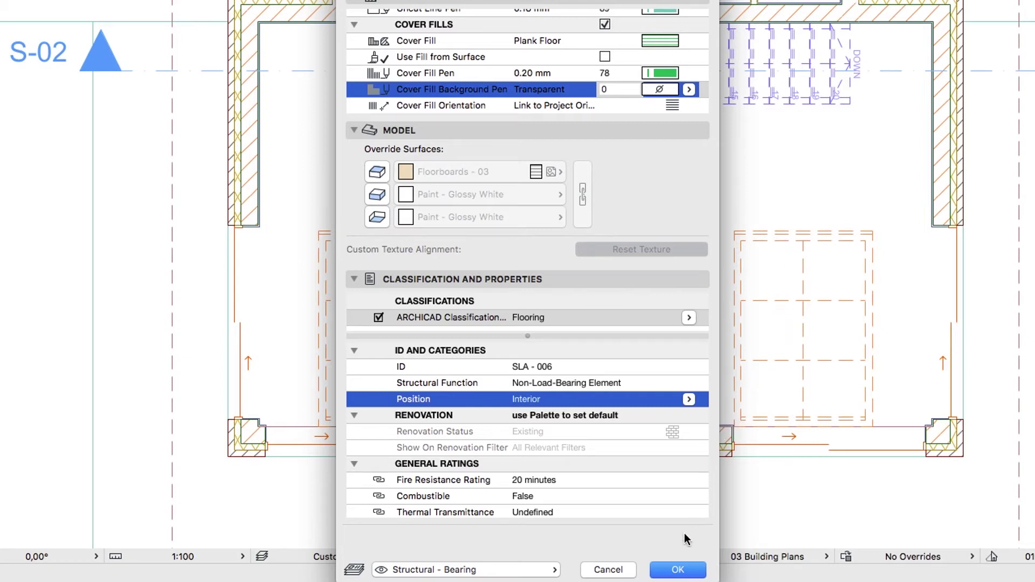
pyautogui.click(677, 570)
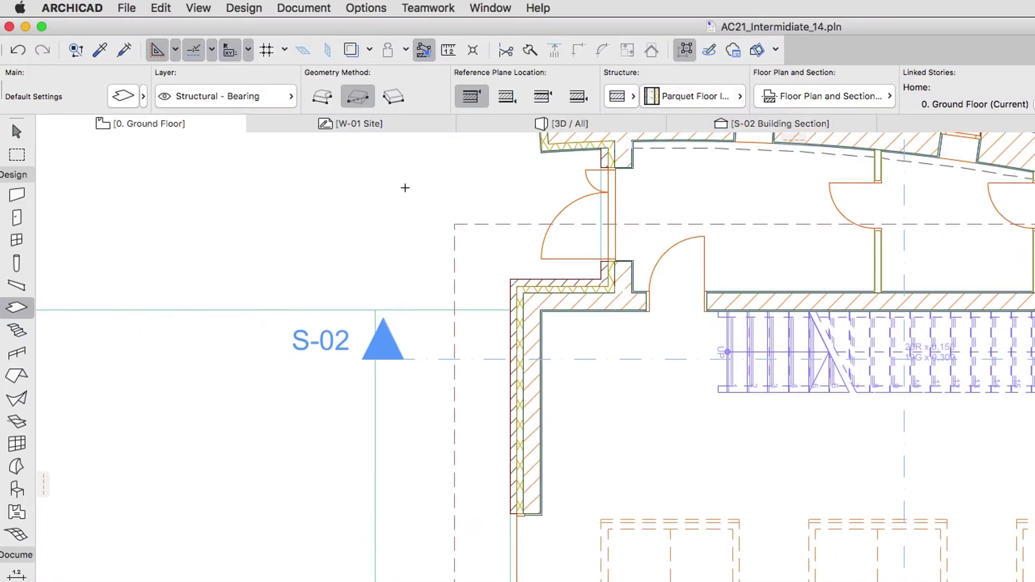
pyautogui.click(366, 102)
# - Draw the rectangular parquet slab between the room's inner top-left and bottom-right corners
pyautogui.click(541, 311)
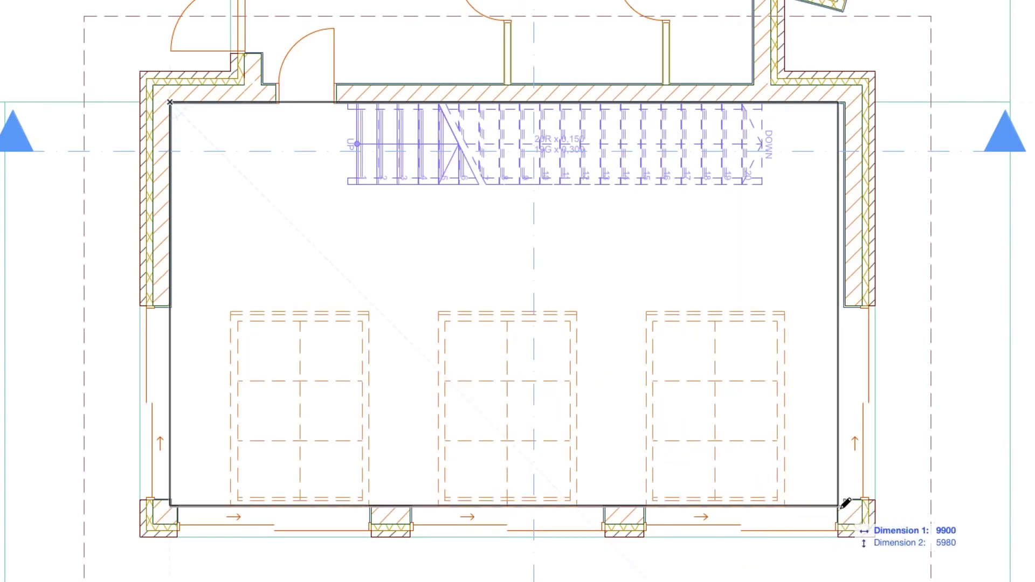
pyautogui.click(844, 507)
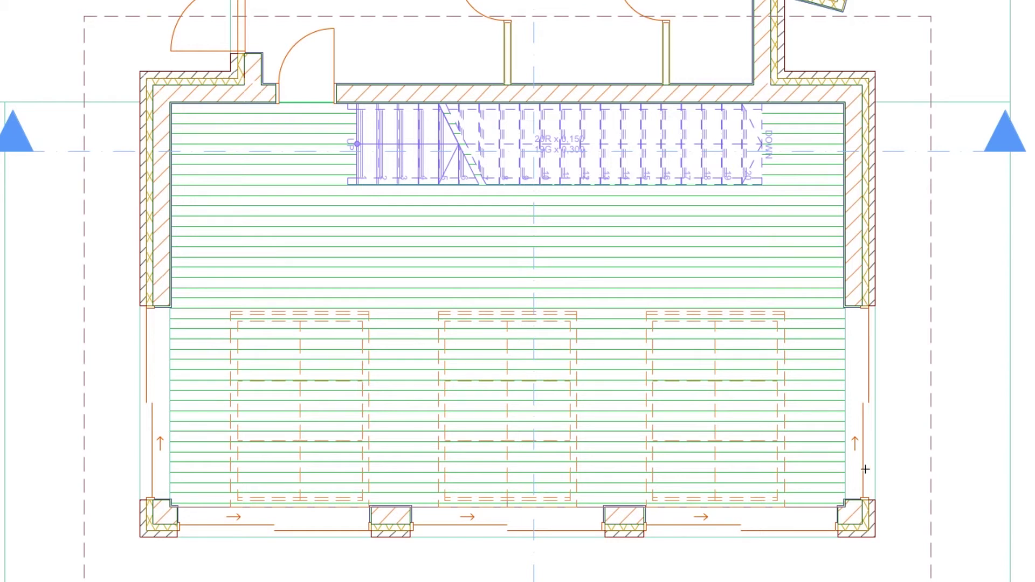
pyautogui.click(839, 463)
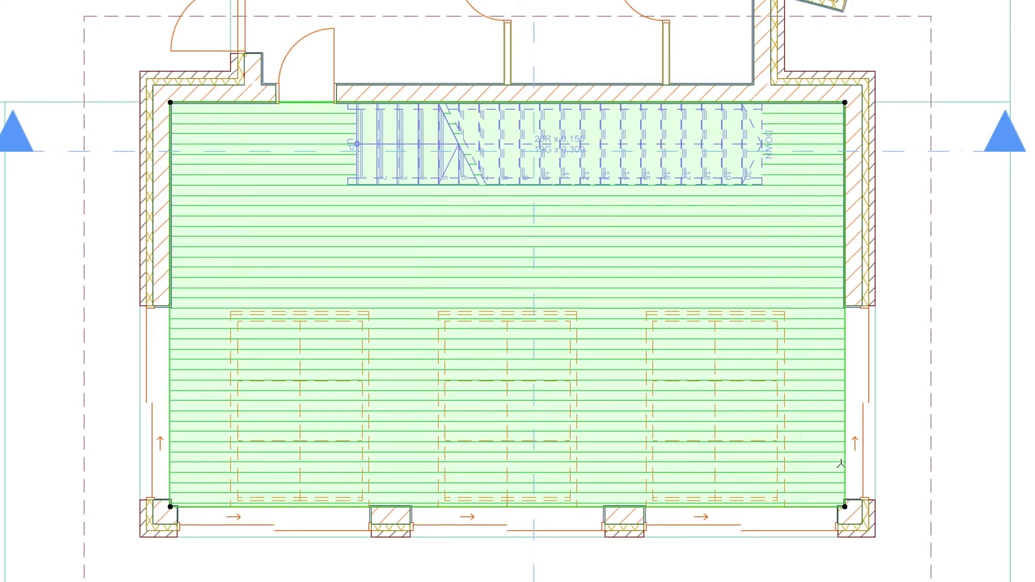
# - Add nodes to the slab outline at the wall jogs, bottom wall piers and door opening
pyautogui.click(844, 464)
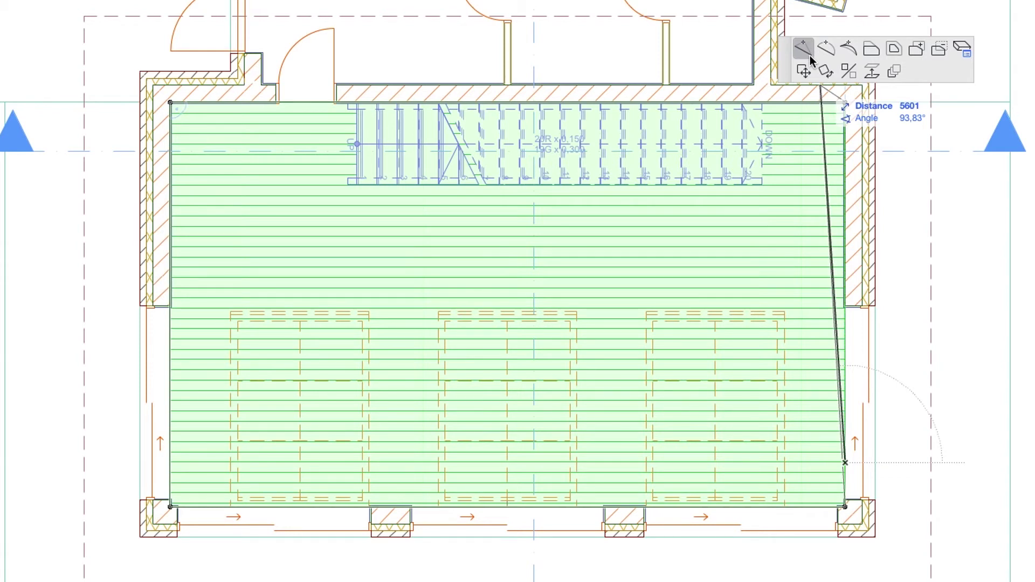
pyautogui.click(843, 224)
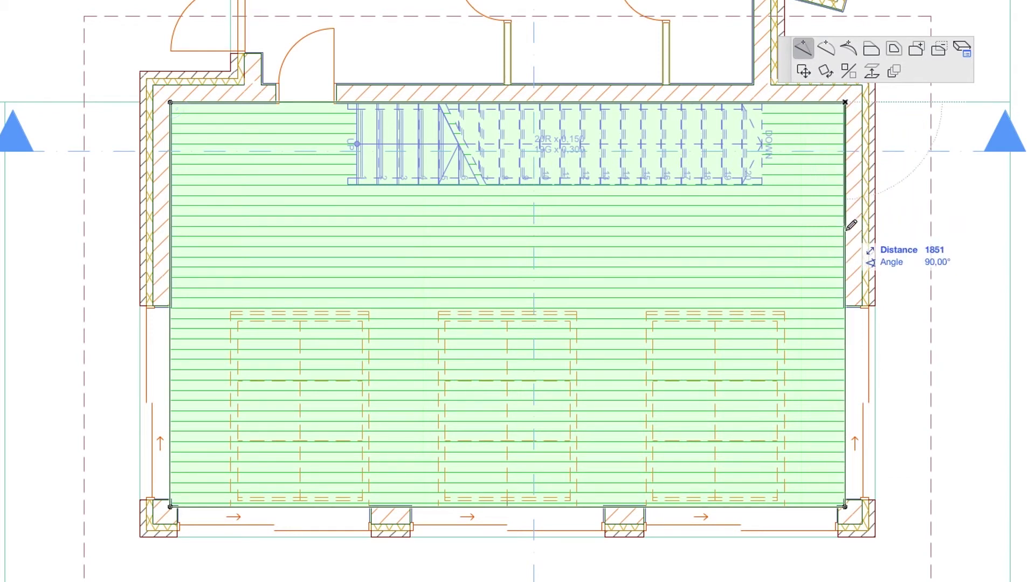
pyautogui.click(878, 301)
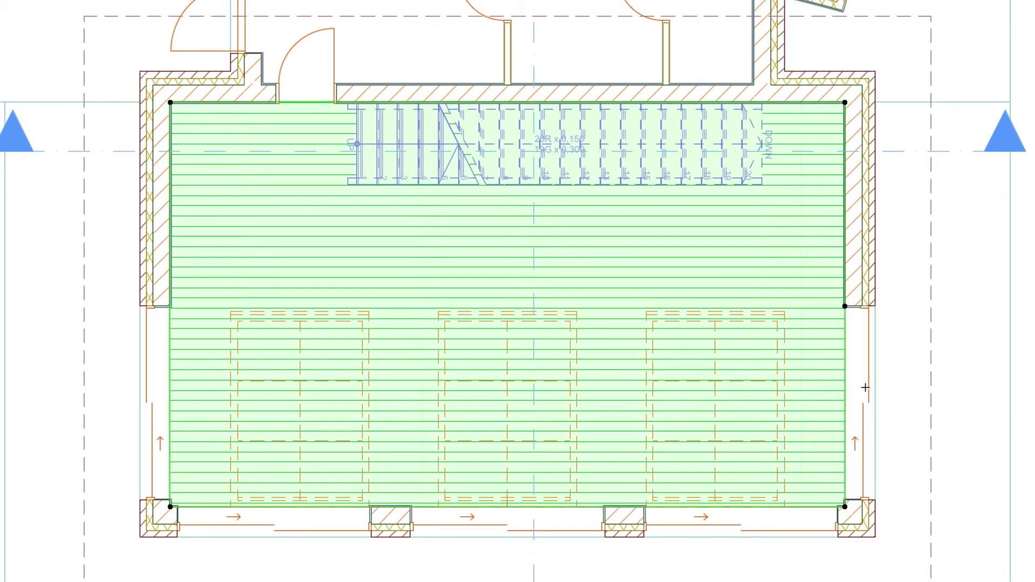
pyautogui.click(839, 504)
pyautogui.click(645, 507)
pyautogui.click(604, 506)
pyautogui.click(411, 506)
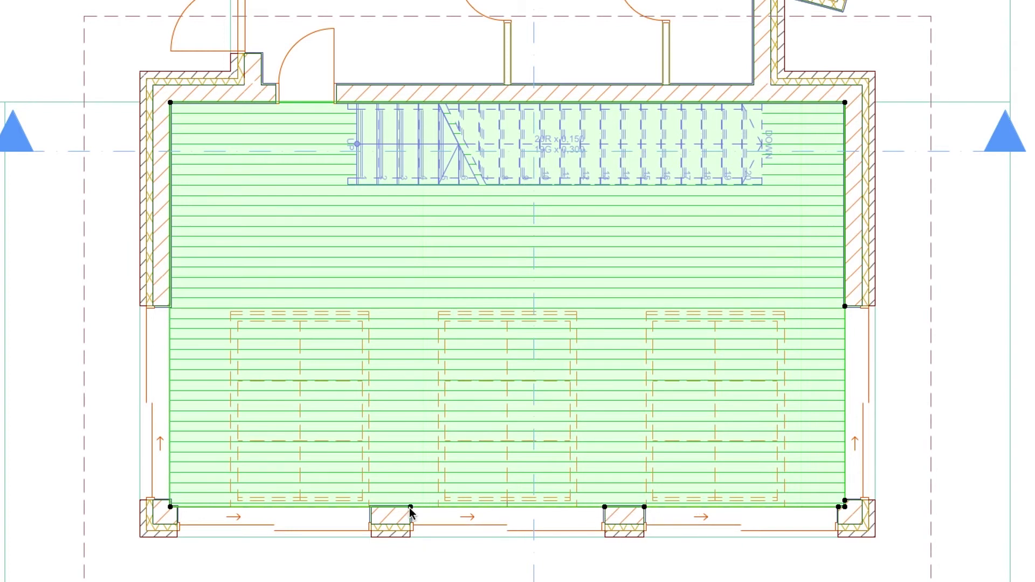
pyautogui.click(369, 507)
pyautogui.click(176, 507)
pyautogui.click(170, 306)
pyautogui.click(275, 102)
pyautogui.click(322, 104)
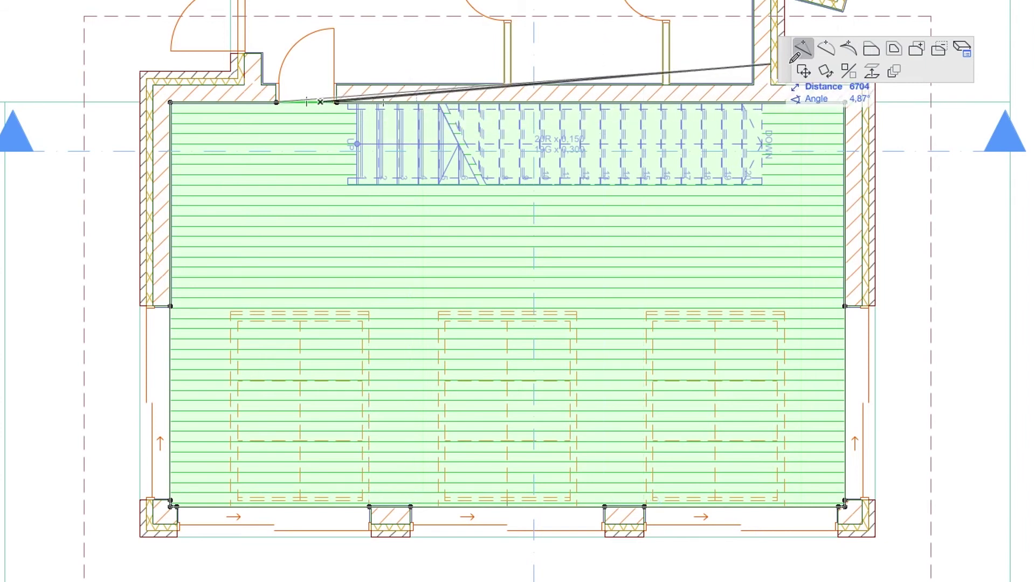
# - Offset the doorway edge and the lower left and right edges out 250 to the walls
pyautogui.click(868, 56)
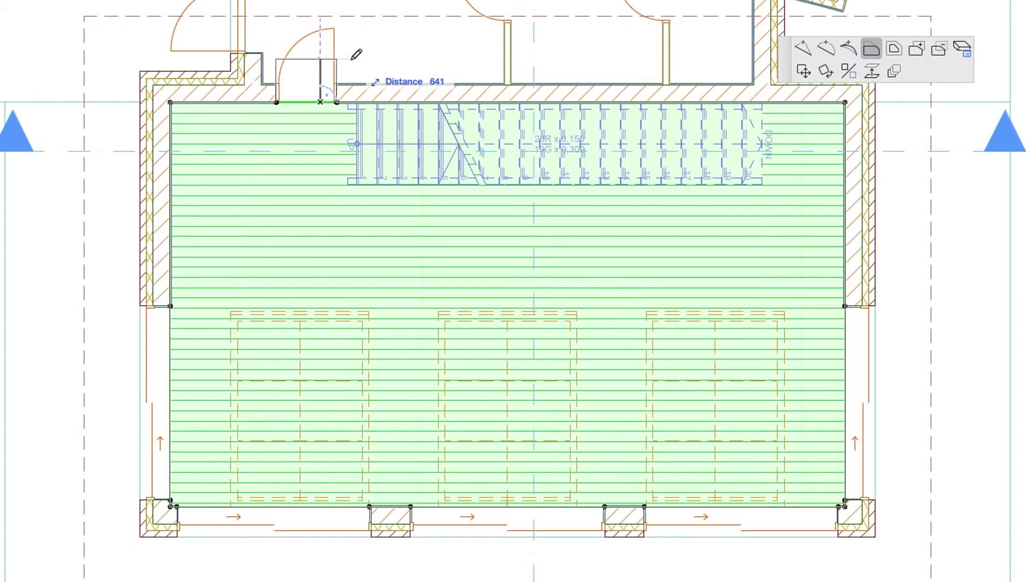
pyautogui.write('250')
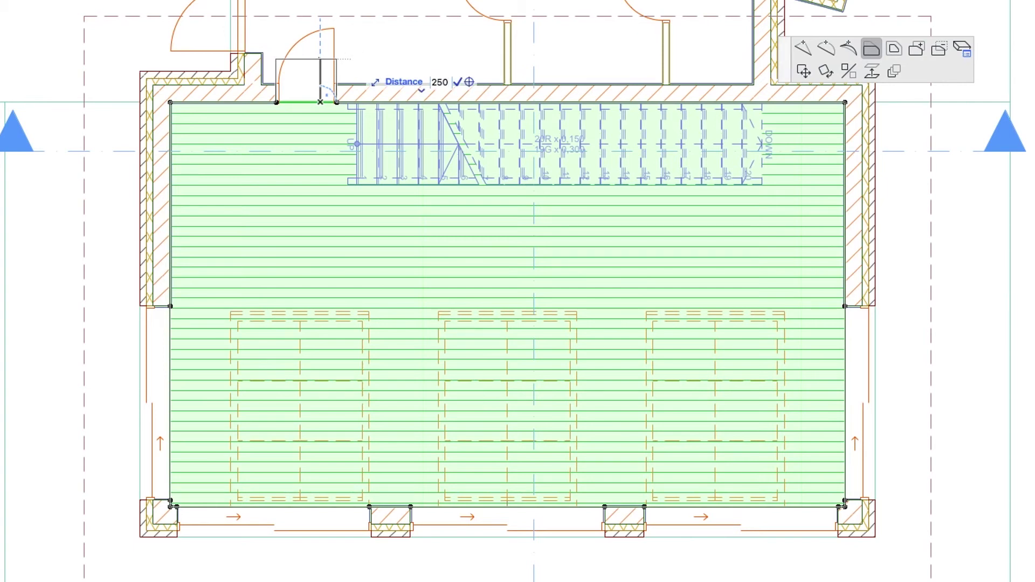
pyautogui.press('Return')
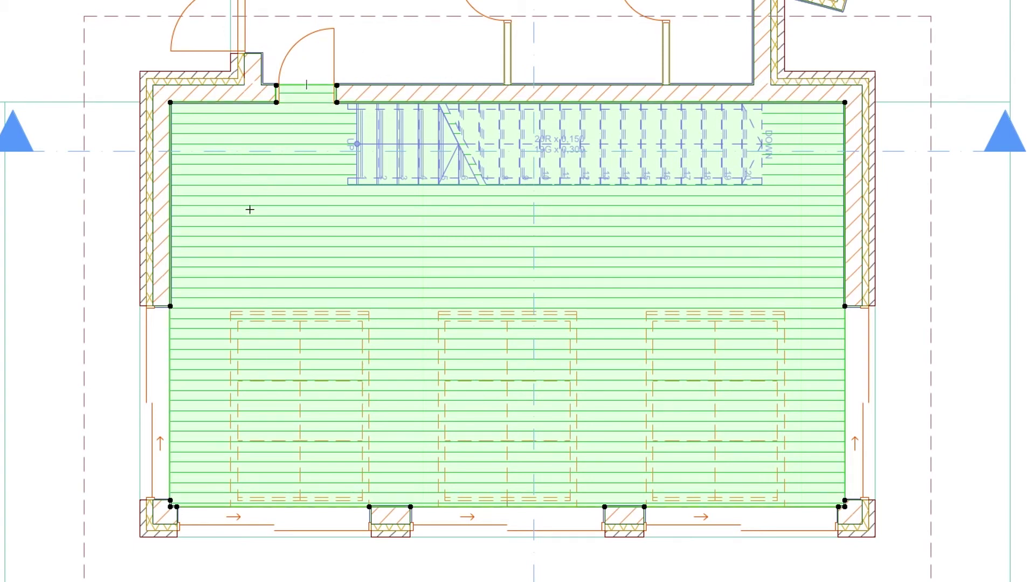
pyautogui.click(170, 318)
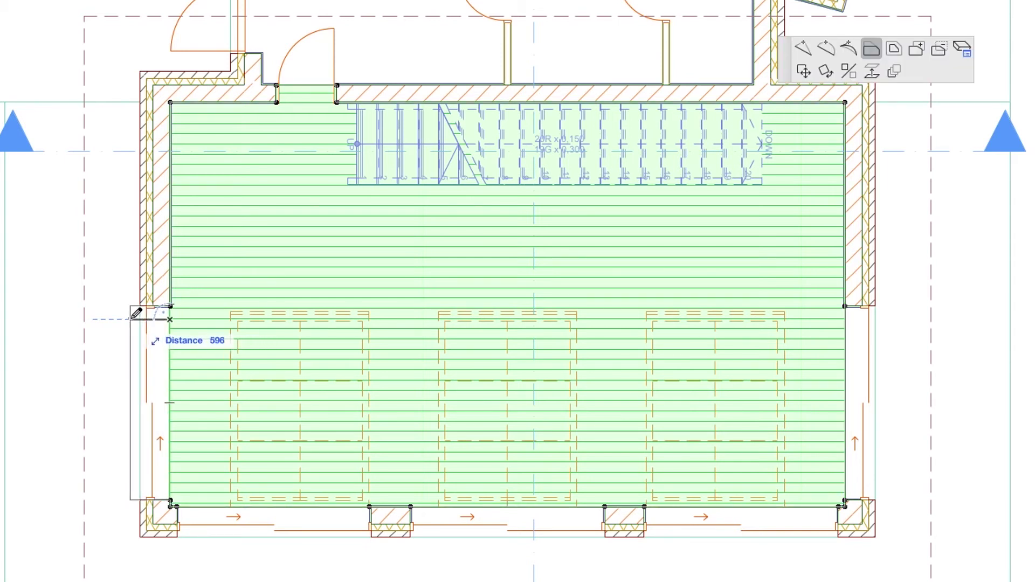
pyautogui.write('250')
pyautogui.press('Return')
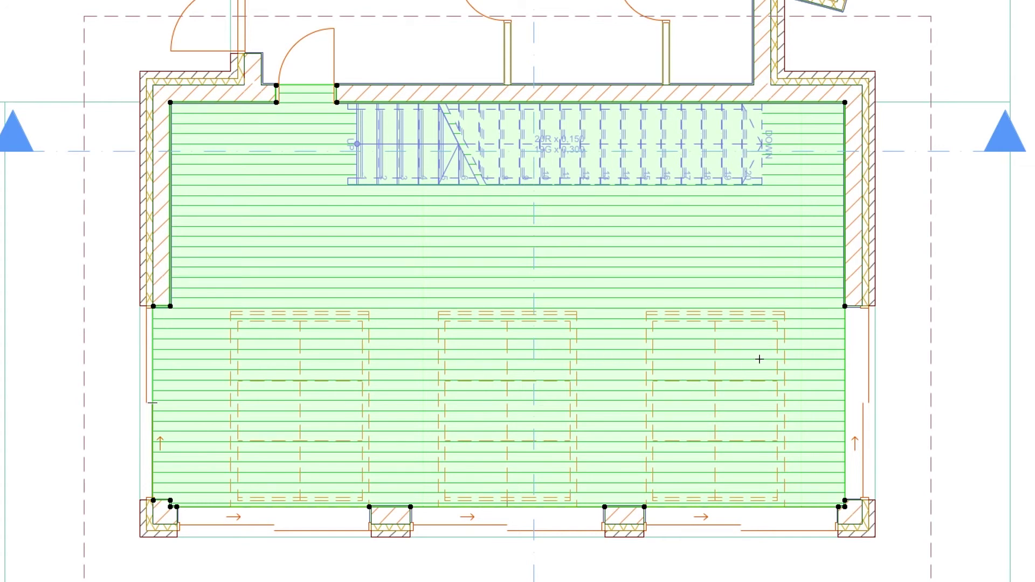
pyautogui.click(845, 357)
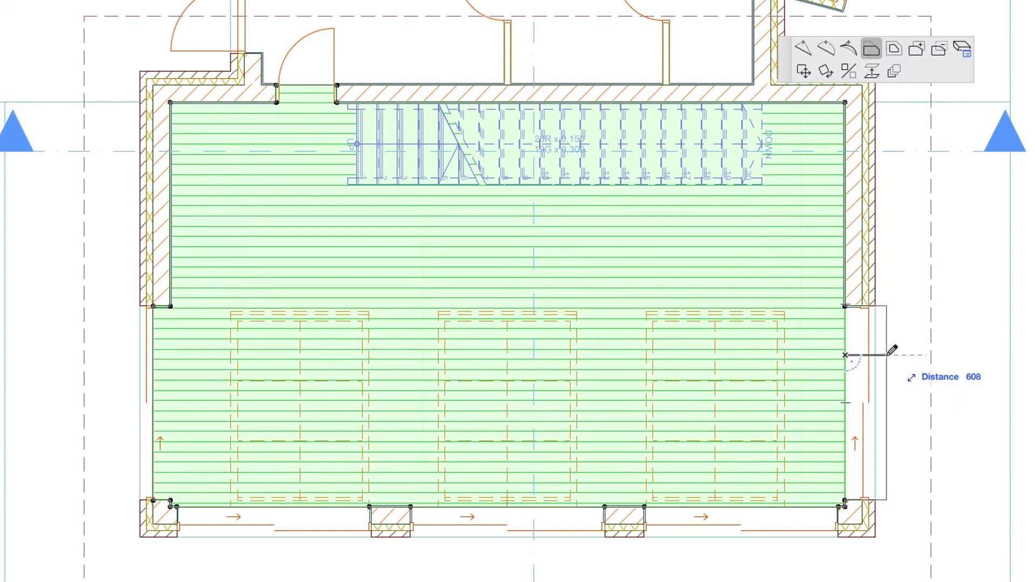
pyautogui.write('250')
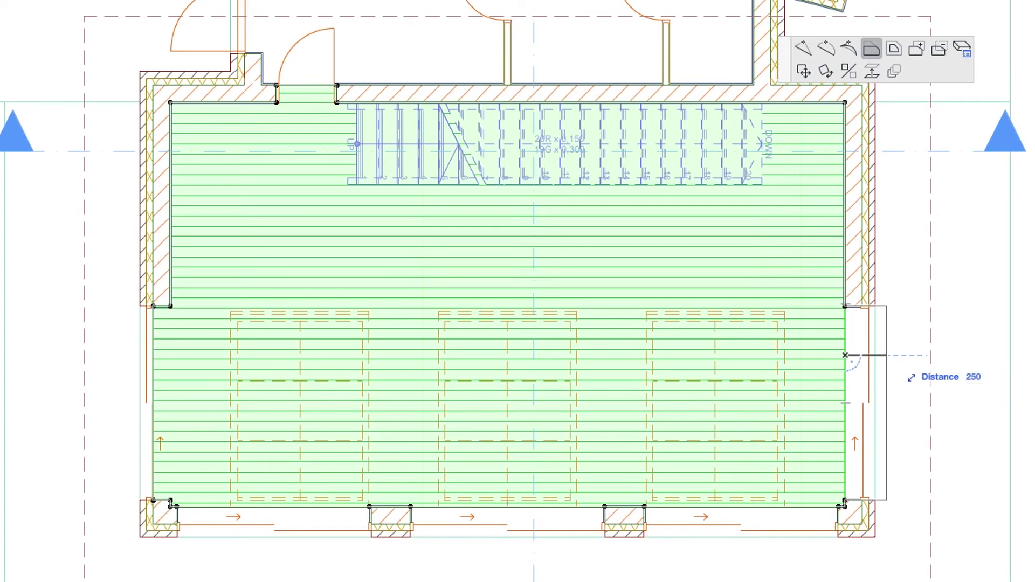
pyautogui.press('Return')
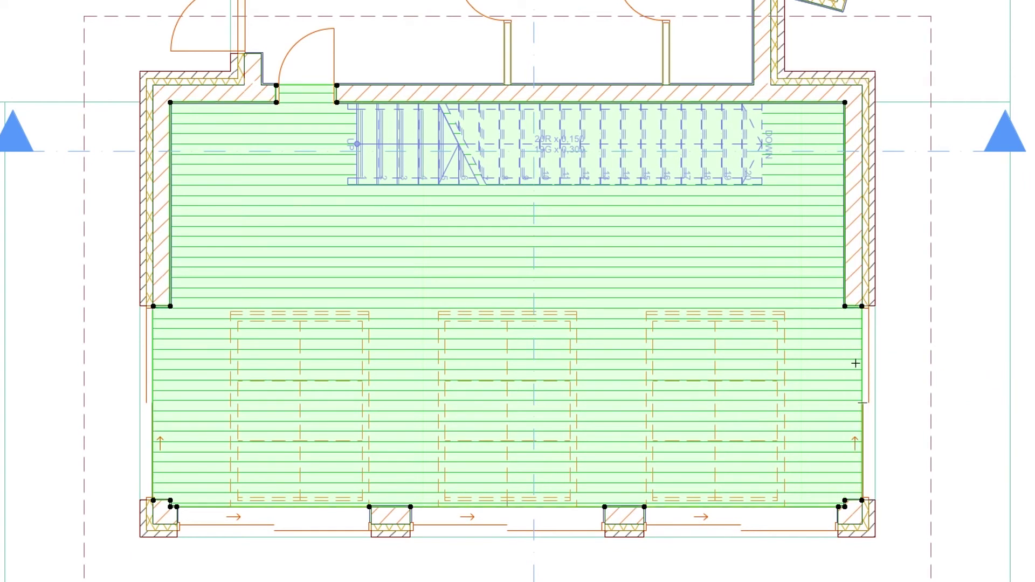
# - Push the bottom edge segments into the window openings up to the window line
pyautogui.click(785, 507)
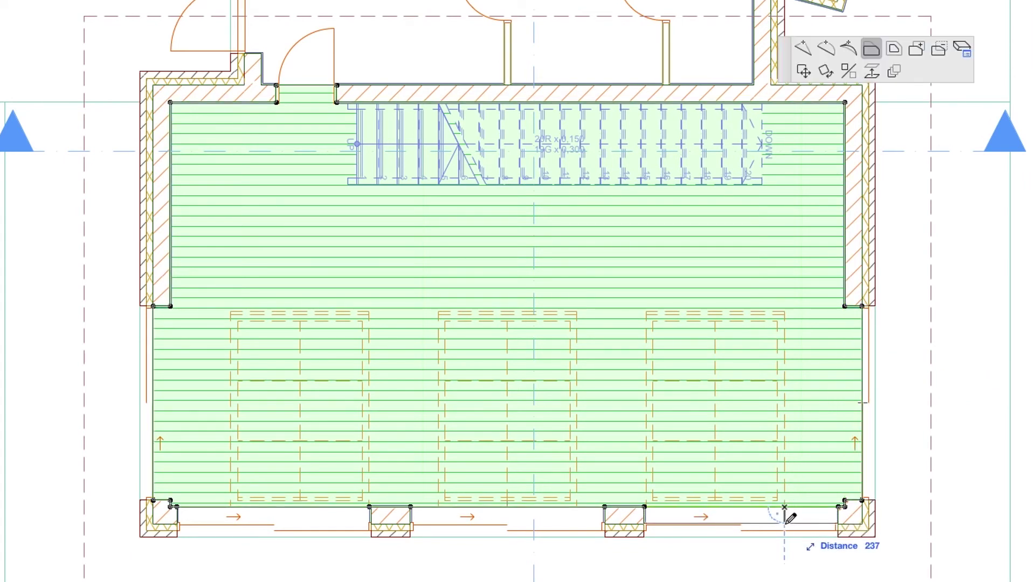
pyautogui.write('250')
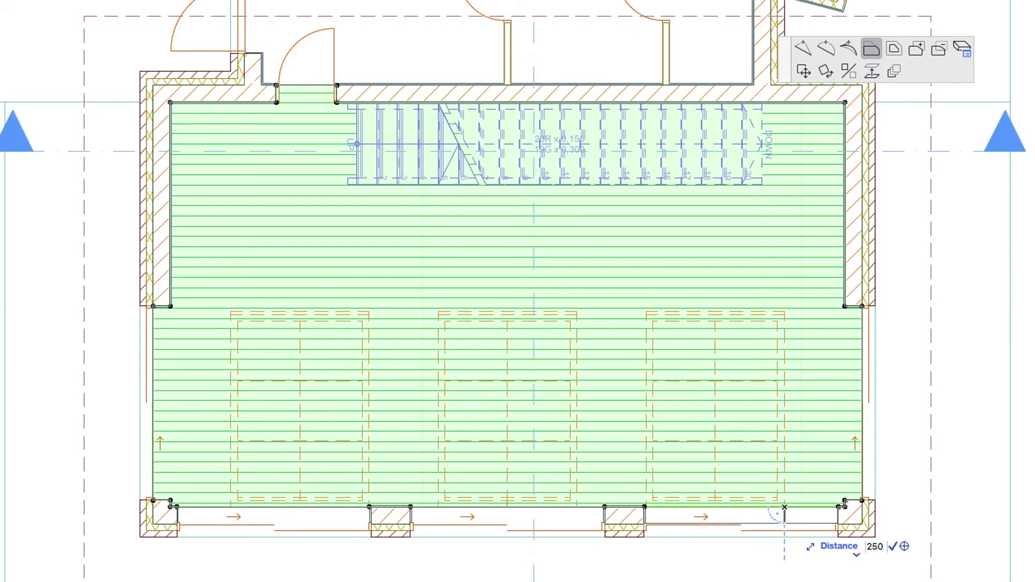
pyautogui.press('Return')
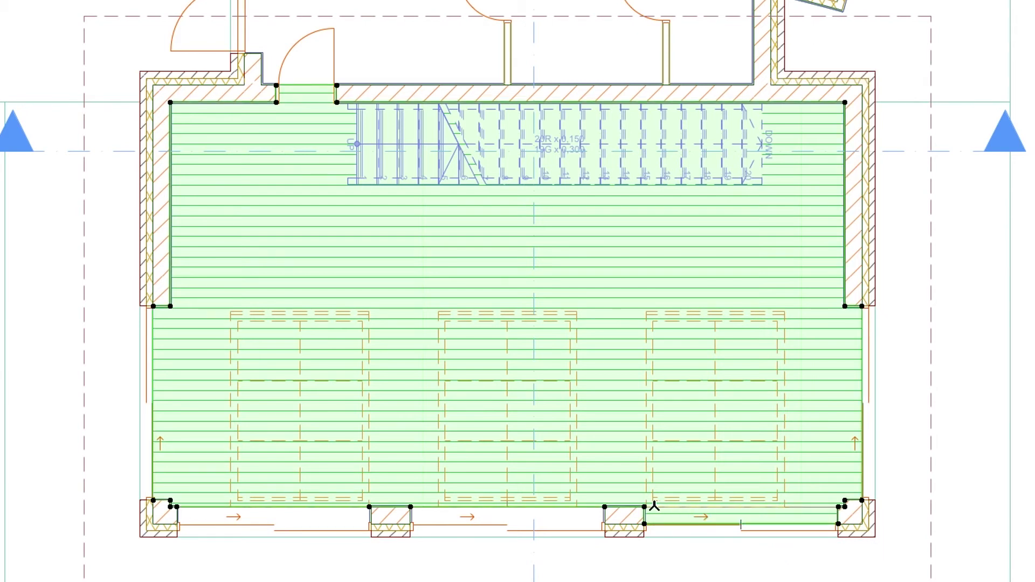
pyautogui.click(594, 508)
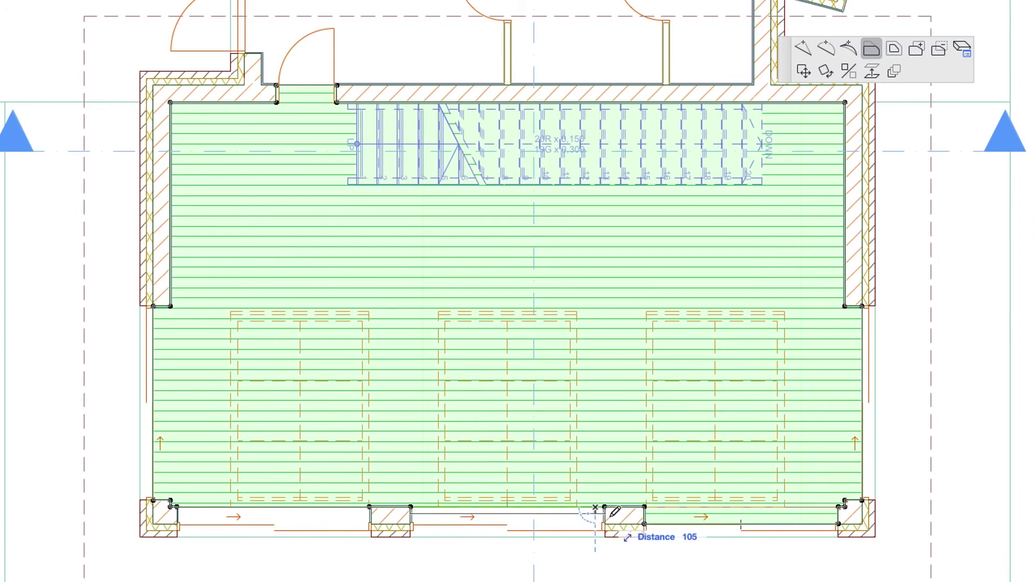
pyautogui.click(643, 524)
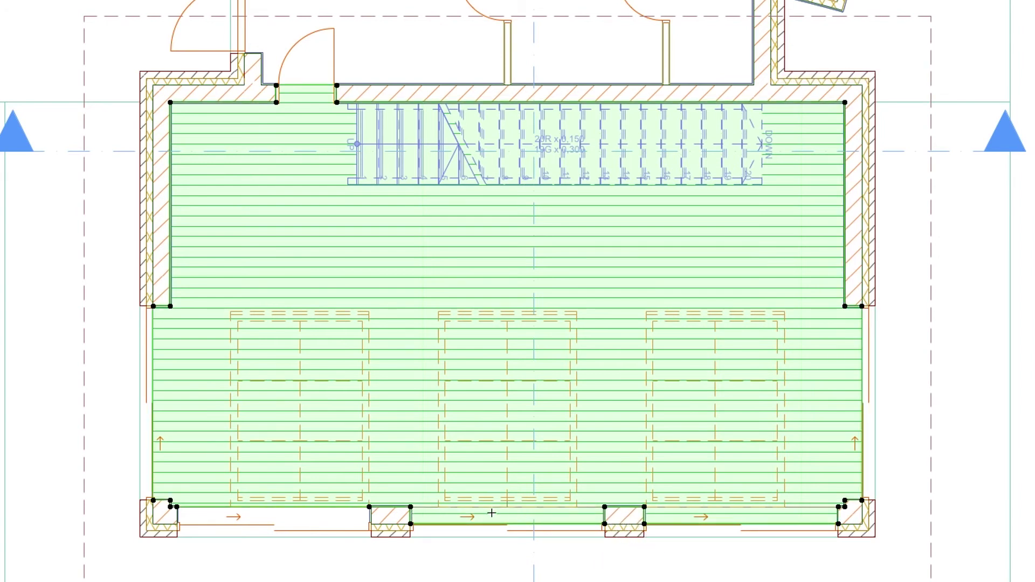
pyautogui.click(360, 507)
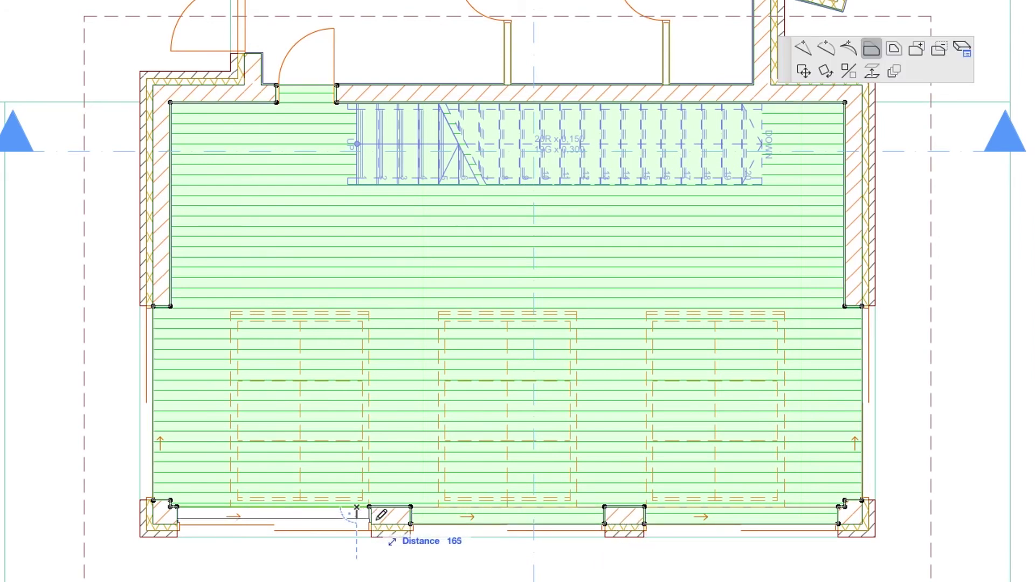
pyautogui.click(414, 519)
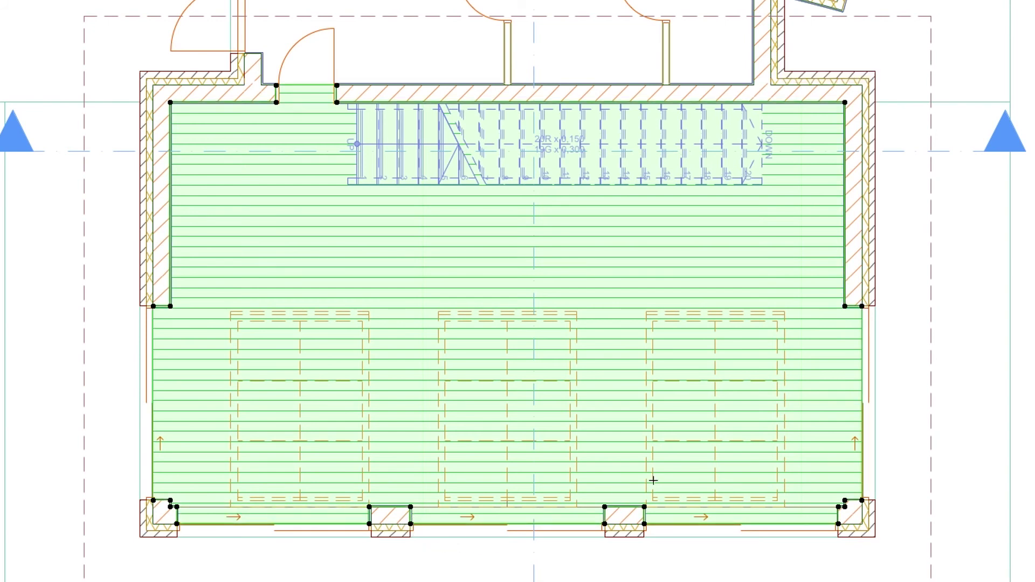
# - Deselect the parquet slab and set the Slab tool to a flat Tile Floor Insulated slab
pyautogui.click(899, 380)
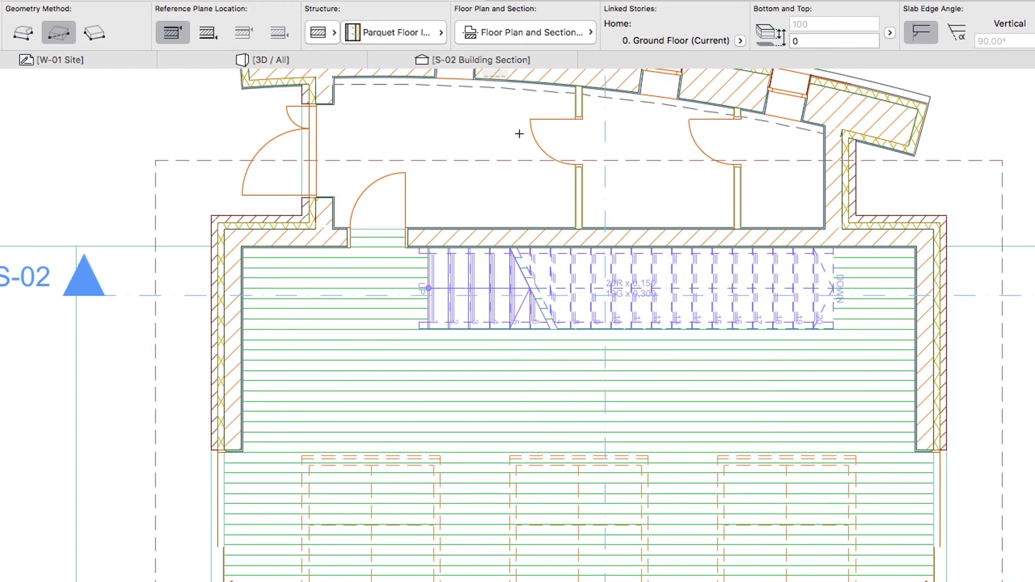
pyautogui.click(415, 36)
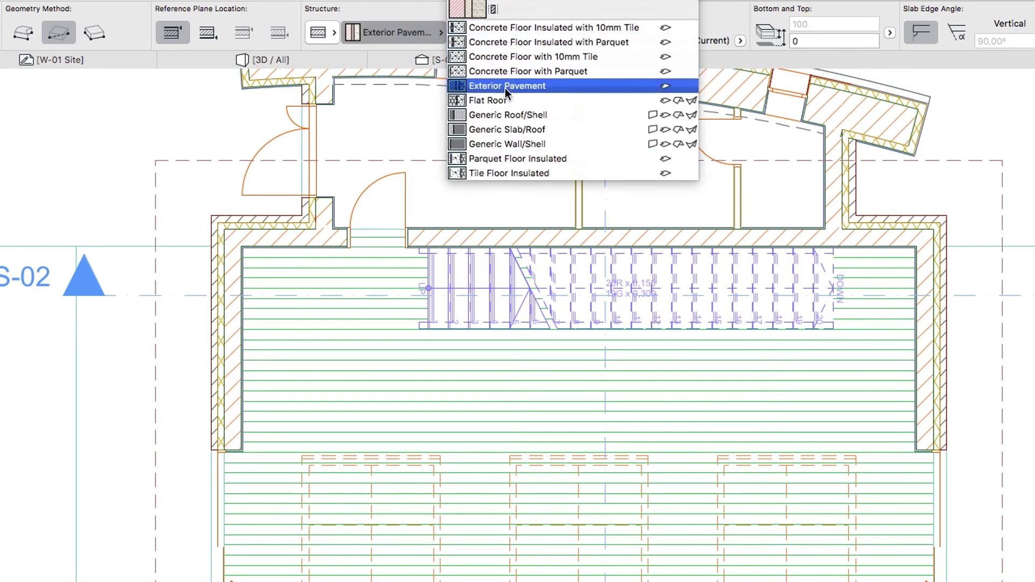
pyautogui.click(571, 170)
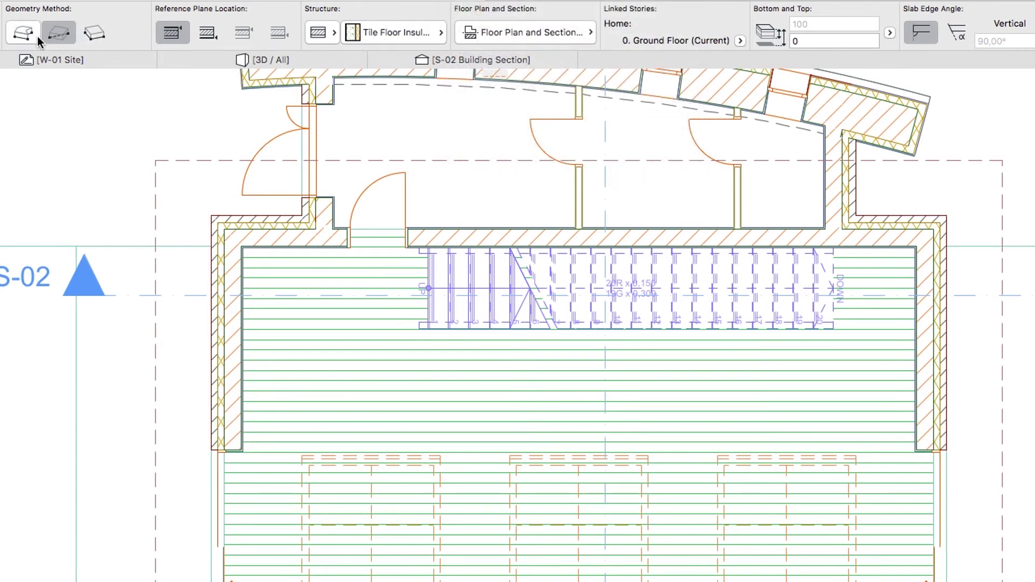
pyautogui.click(24, 34)
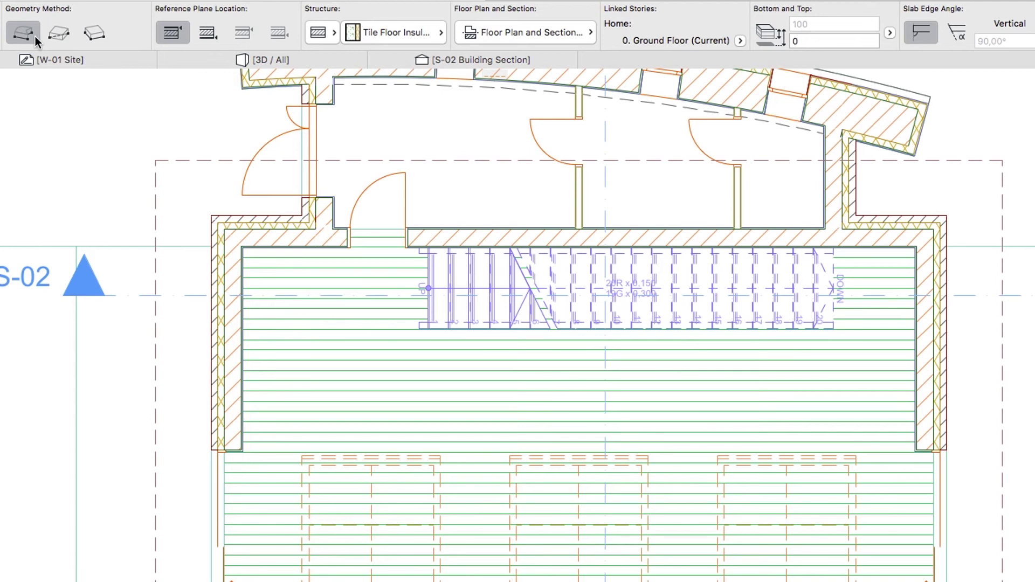
# - Enable Use Fill from Surface for the cover fill and bring the hall into view
pyautogui.click(467, 37)
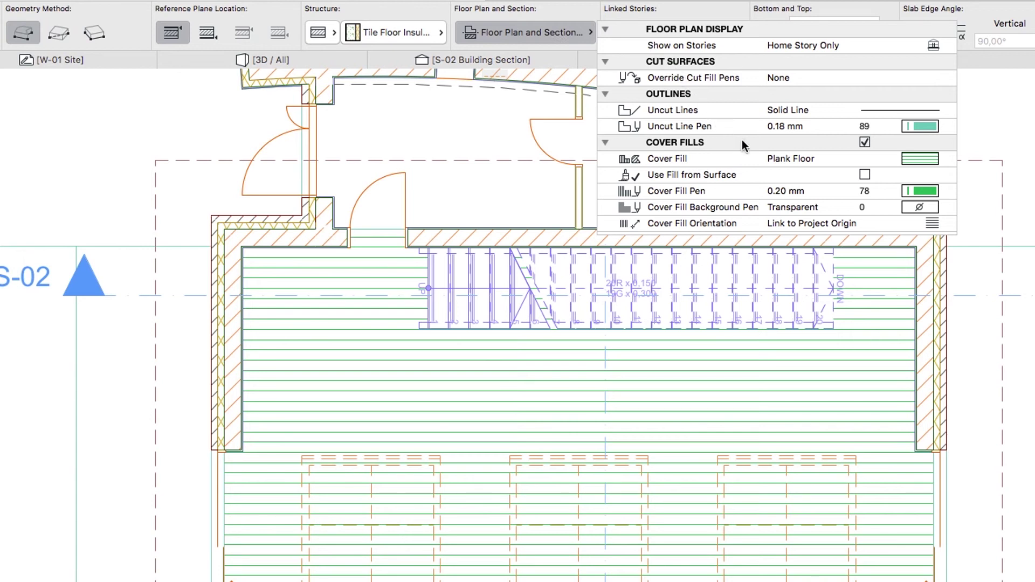
pyautogui.click(864, 175)
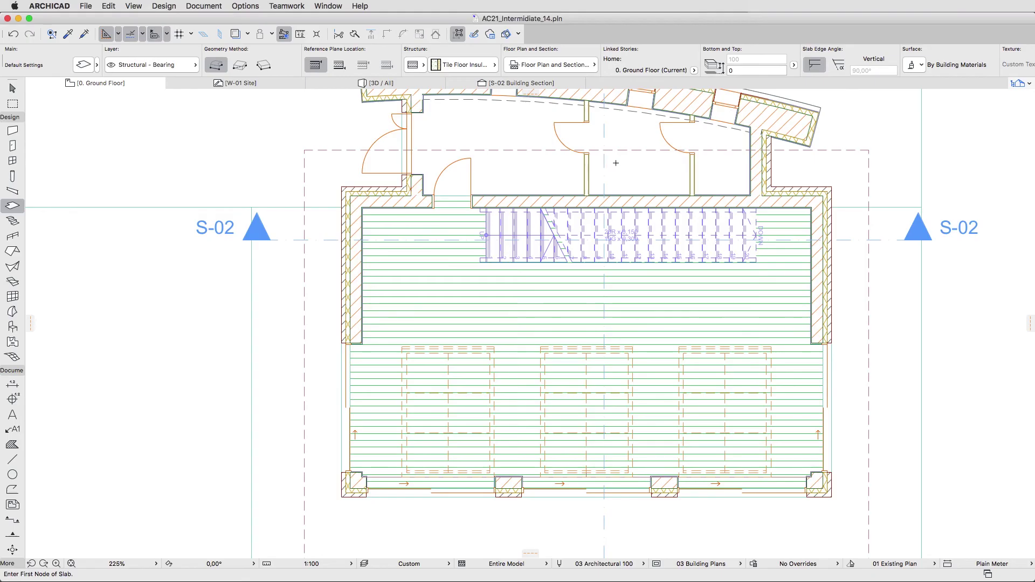
pyautogui.moveTo(623, 178); pyautogui.dragTo(629, 298, button='middle')
pyautogui.scroll(5, 622, 224)
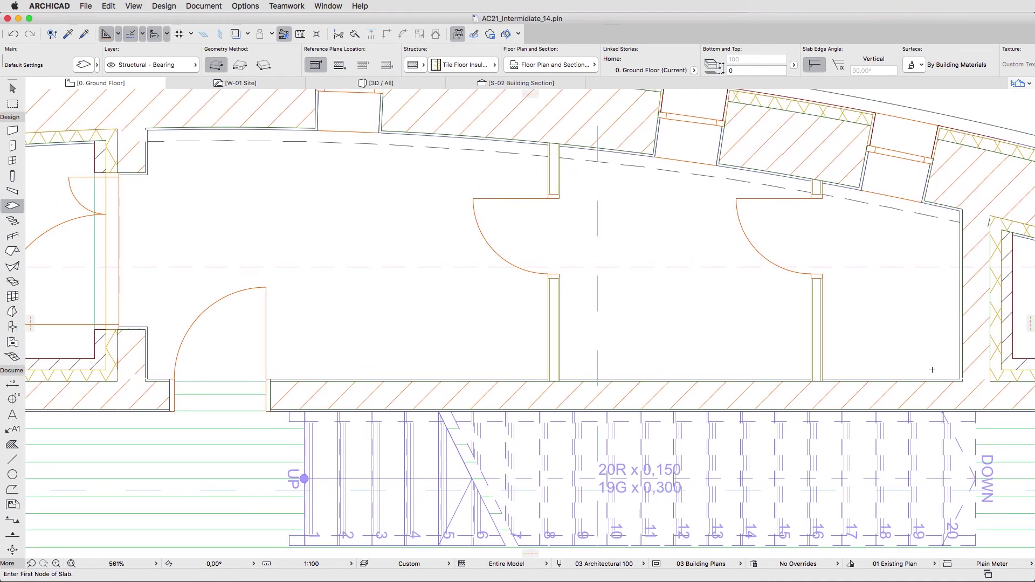
# - Trace the tile slab around the hall's four corners, closing at the lower-right start point
pyautogui.click(960, 378)
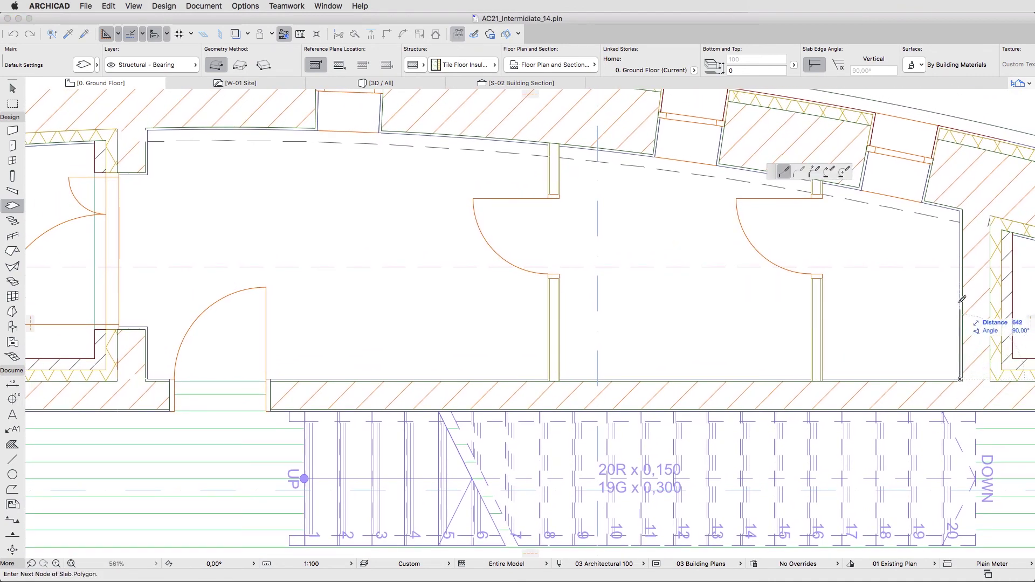
pyautogui.click(961, 210)
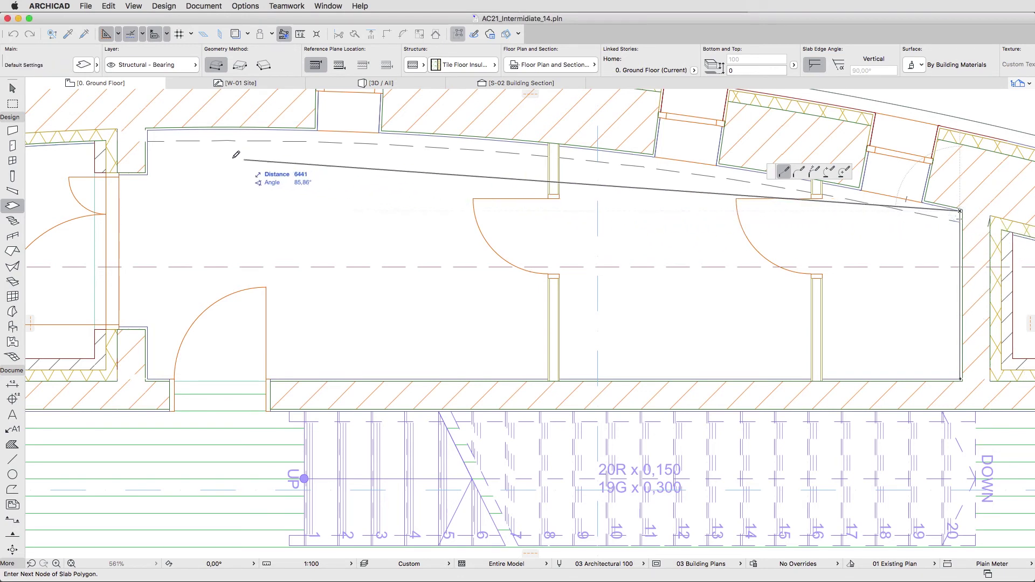
pyautogui.click(149, 131)
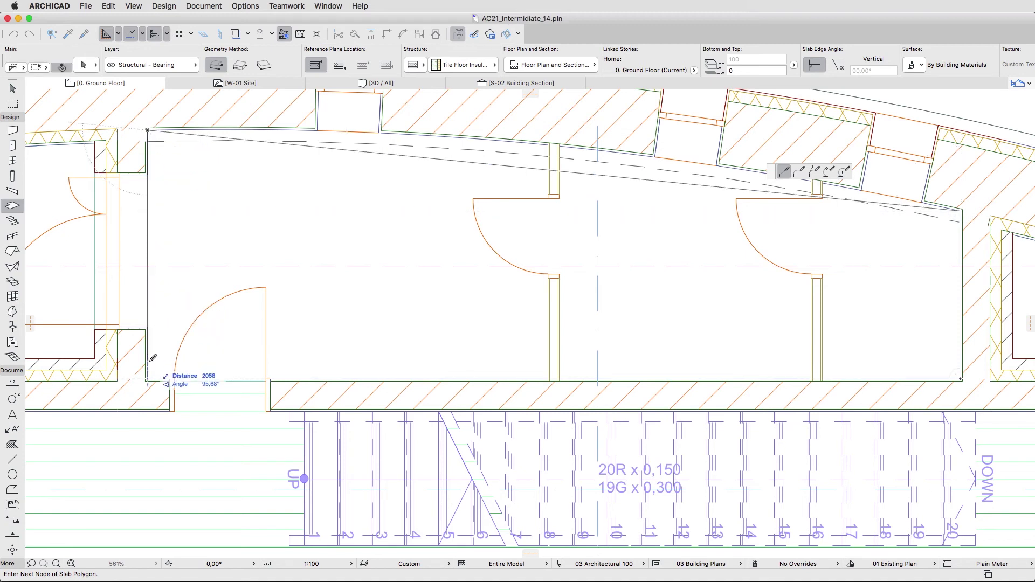
pyautogui.click(147, 378)
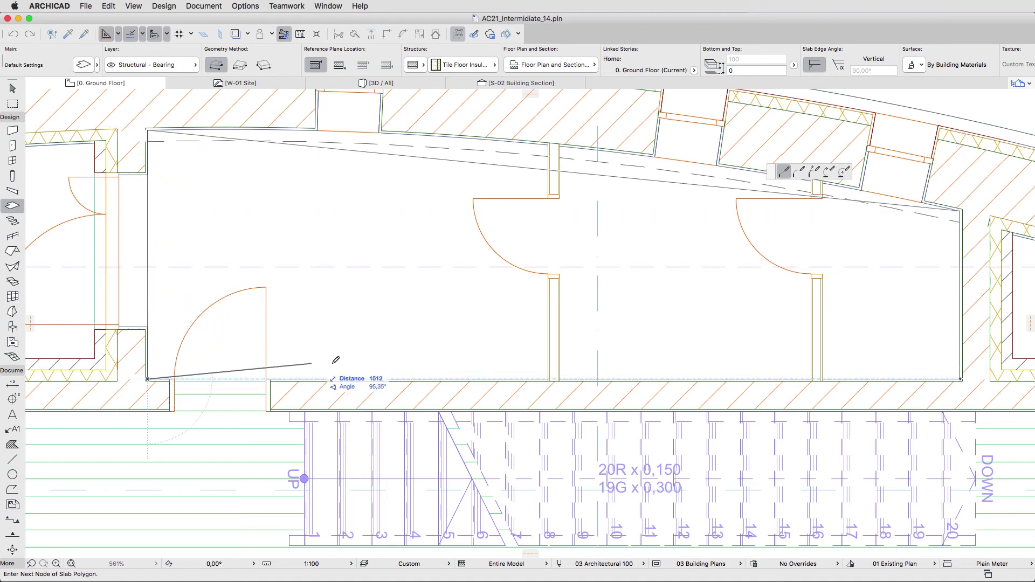
pyautogui.doubleClick(960, 380)
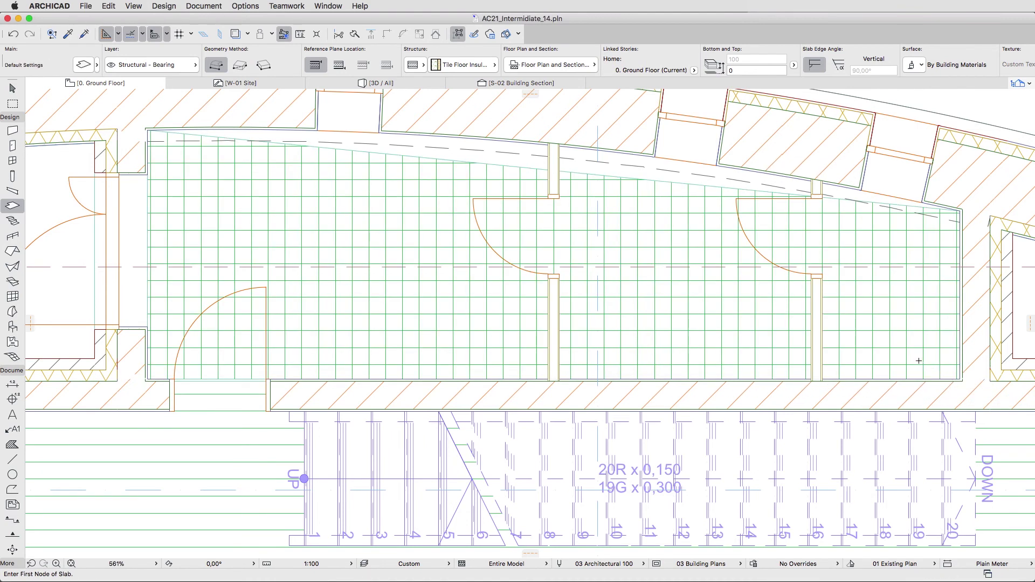
# - Curve the tile slab's top edge to follow the curved wall
pyautogui.keyDown('shift'); pyautogui.click(688, 200); pyautogui.keyUp('shift')
pyautogui.click(685, 185)
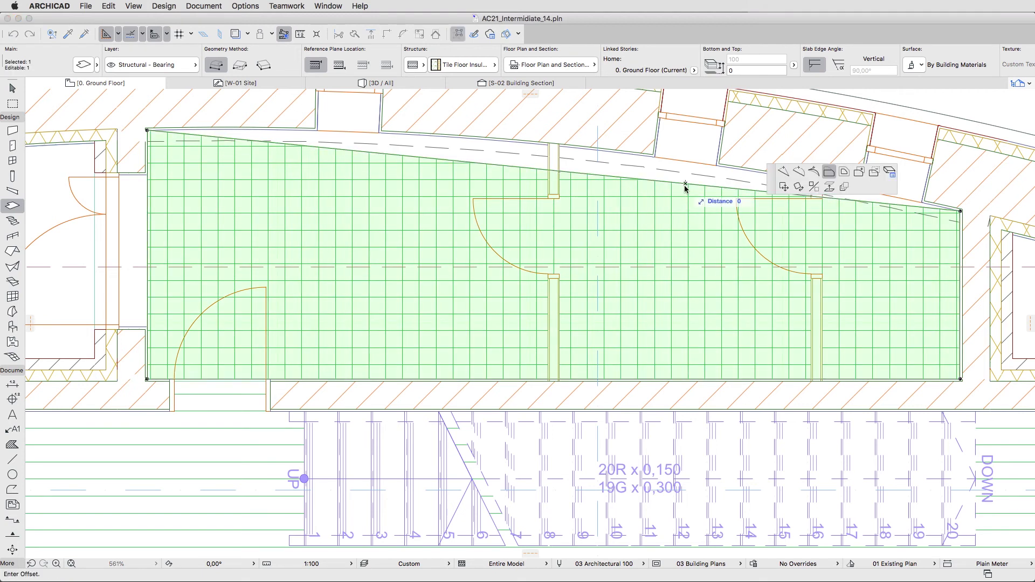
pyautogui.click(796, 172)
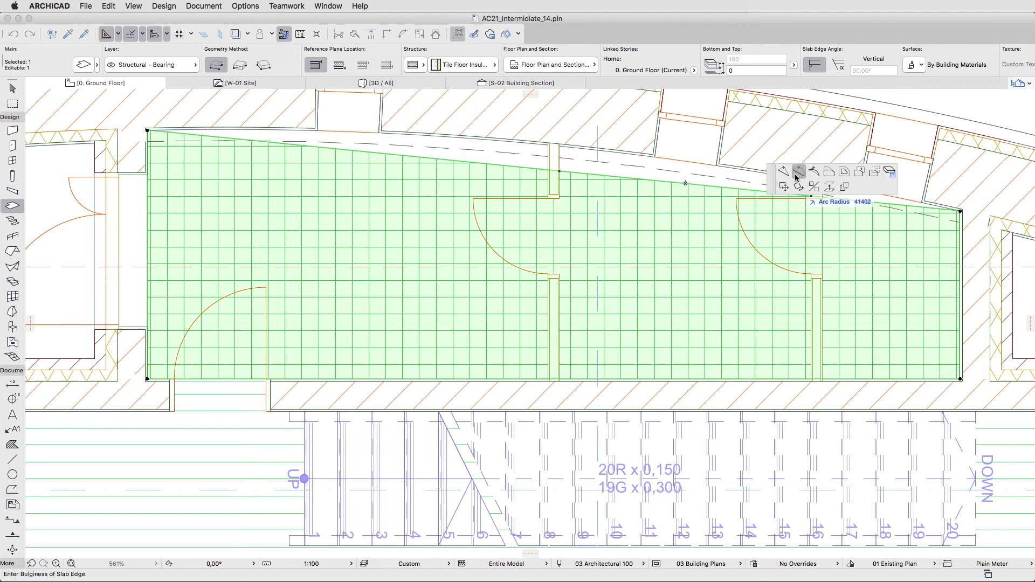
pyautogui.click(744, 176)
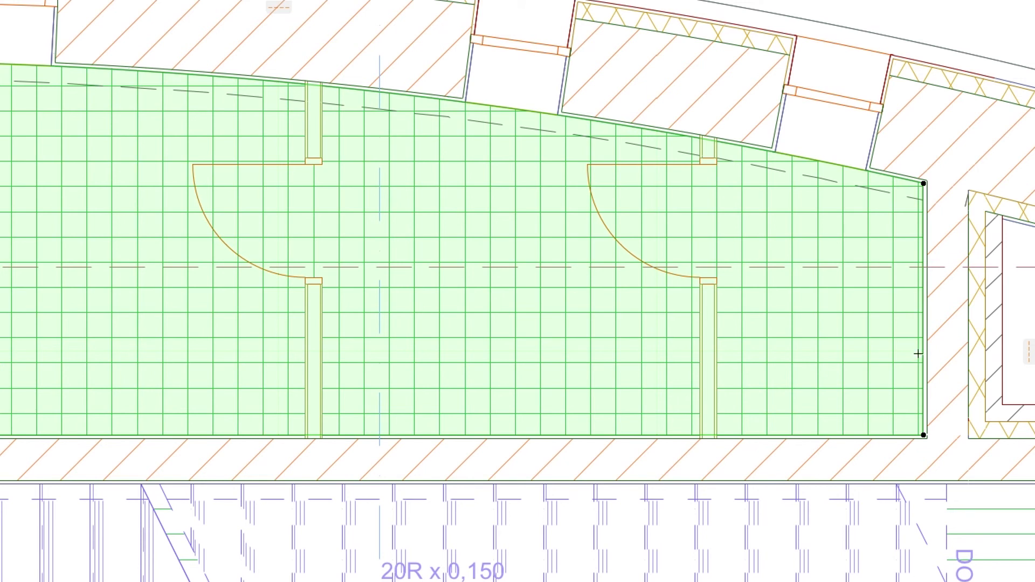
# - Offset the slab's right edge outward by 20 to meet the wall face
pyautogui.click(923, 354)
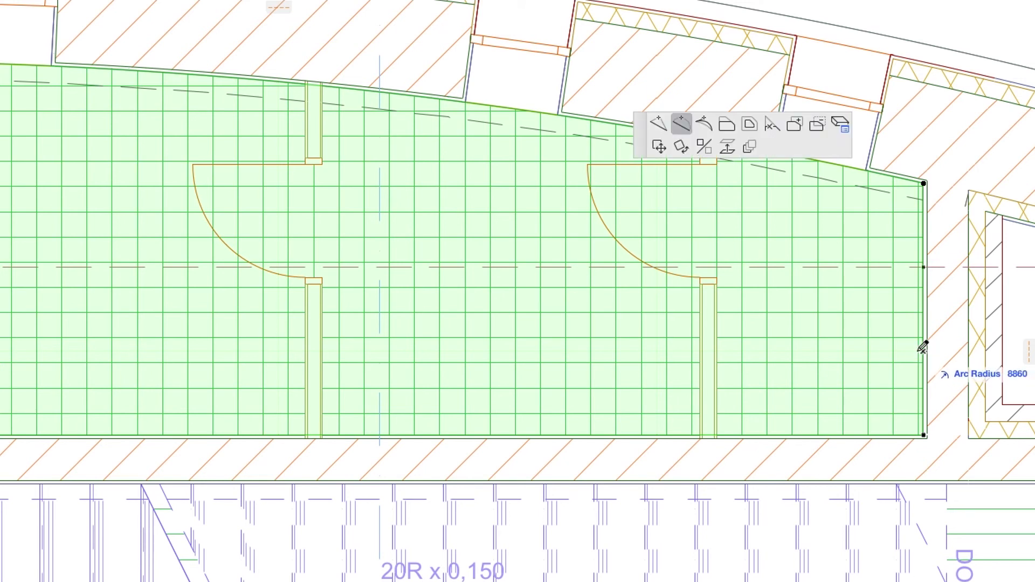
pyautogui.click(759, 130)
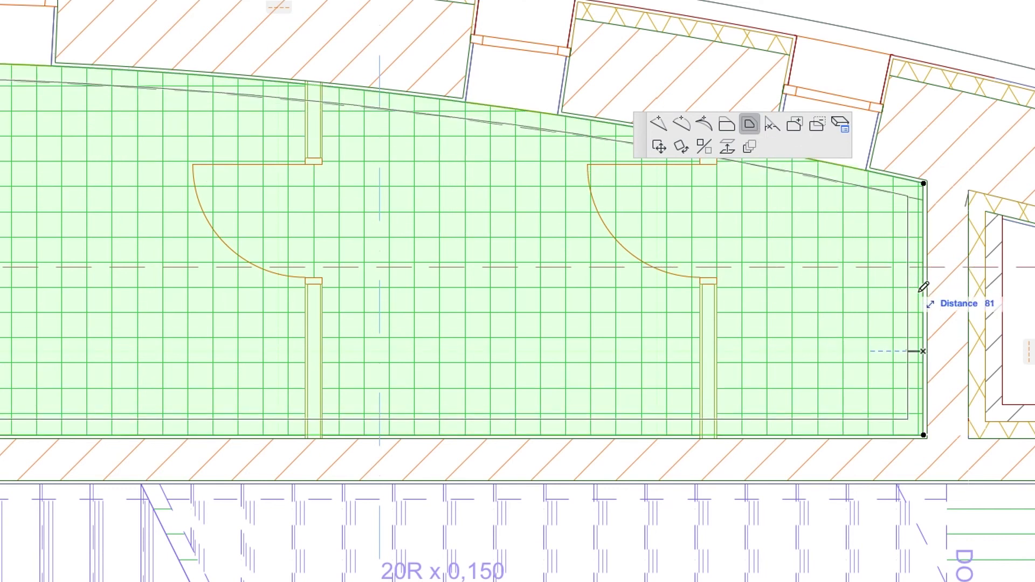
pyautogui.write('20')
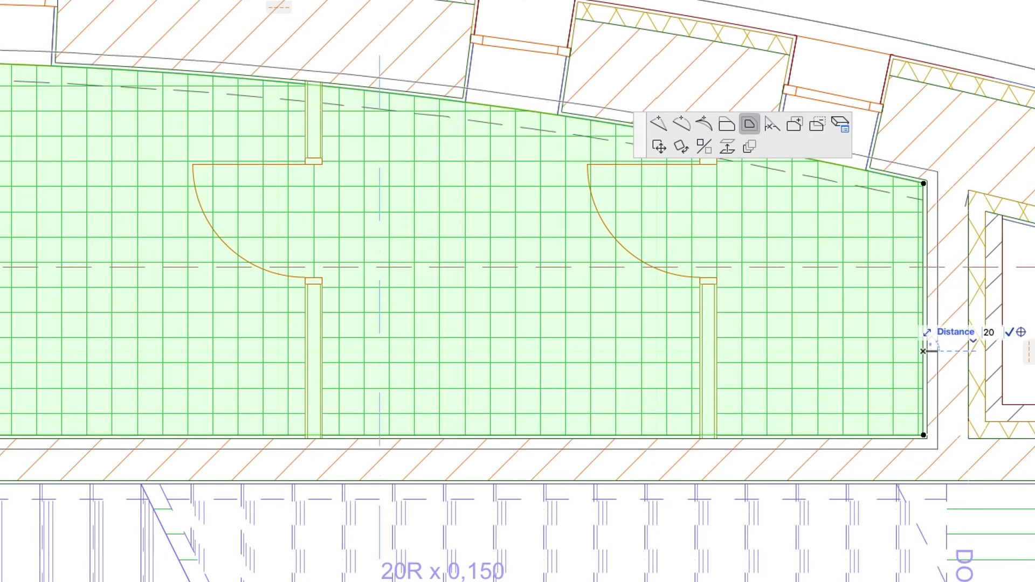
pyautogui.press('Escape')
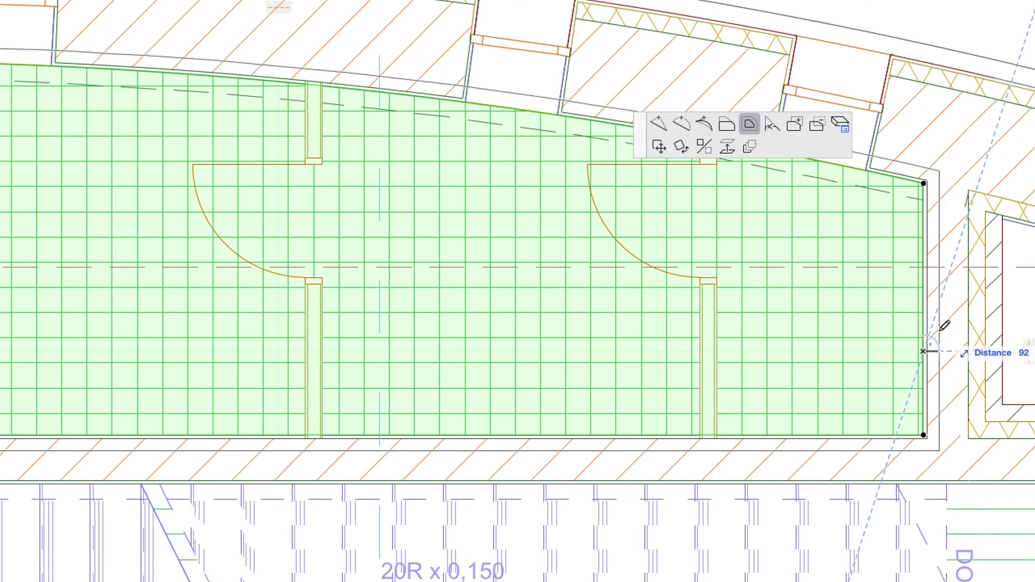
pyautogui.click(927, 438)
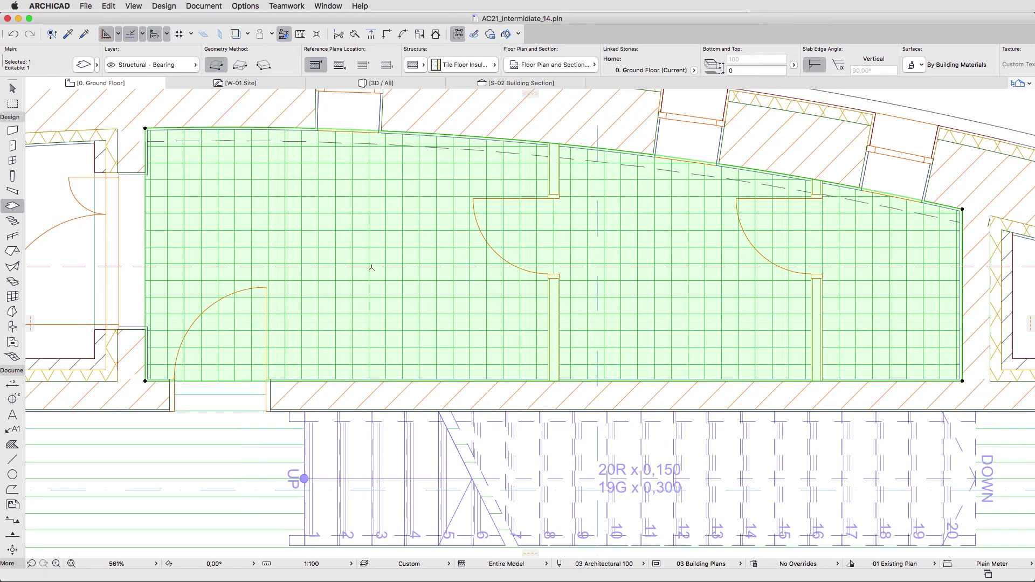
# - Insert a new node partway along the slab's left edge
pyautogui.click(147, 201)
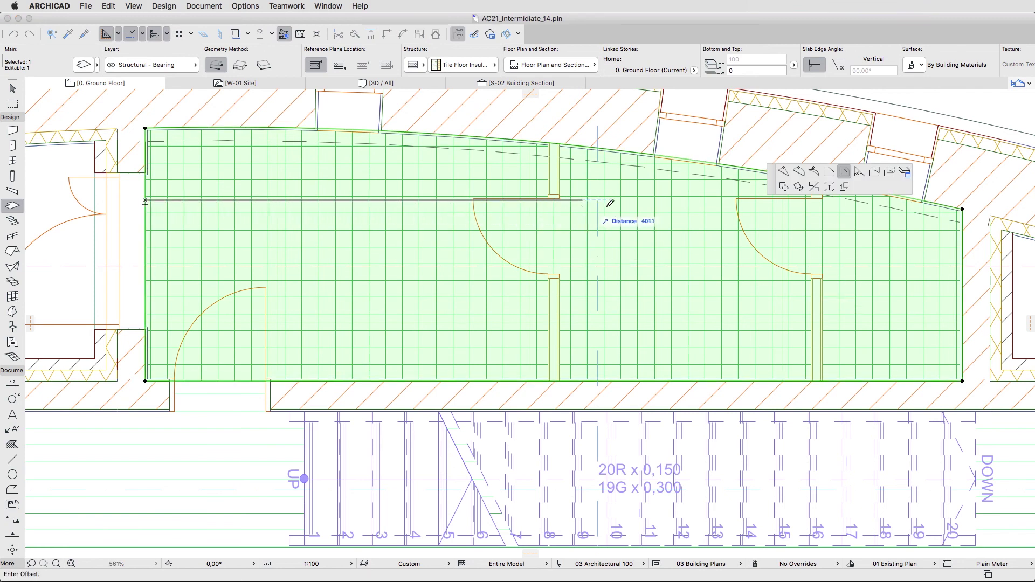
pyautogui.click(782, 173)
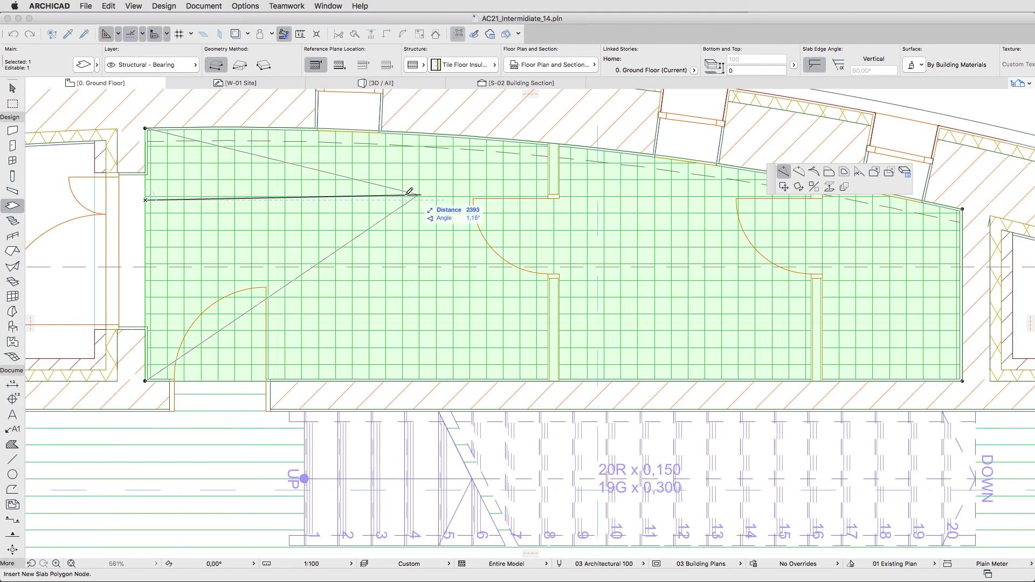
pyautogui.click(145, 173)
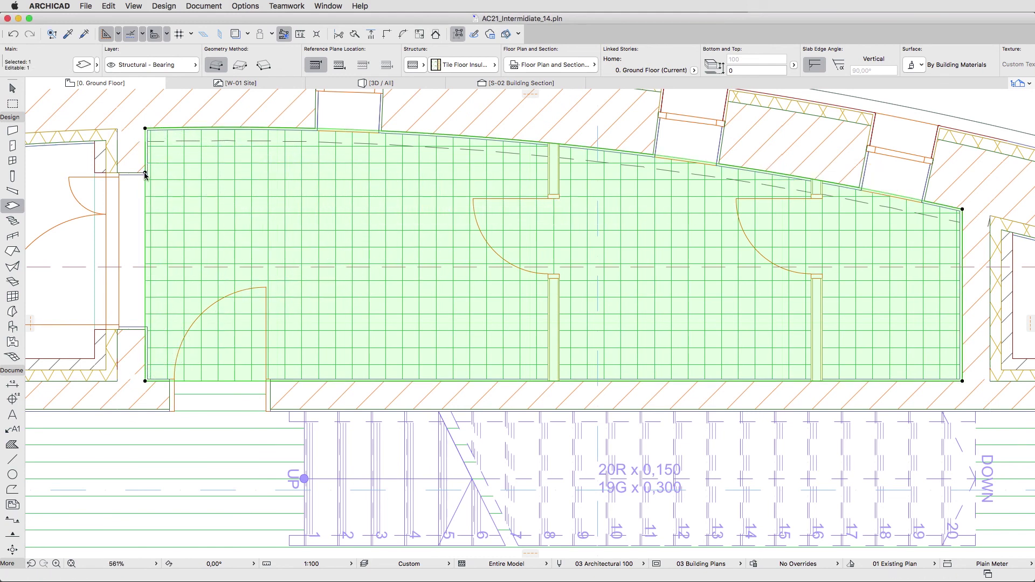
# - Offset the upper left-edge section 250 outward into the wall opening
pyautogui.click(145, 321)
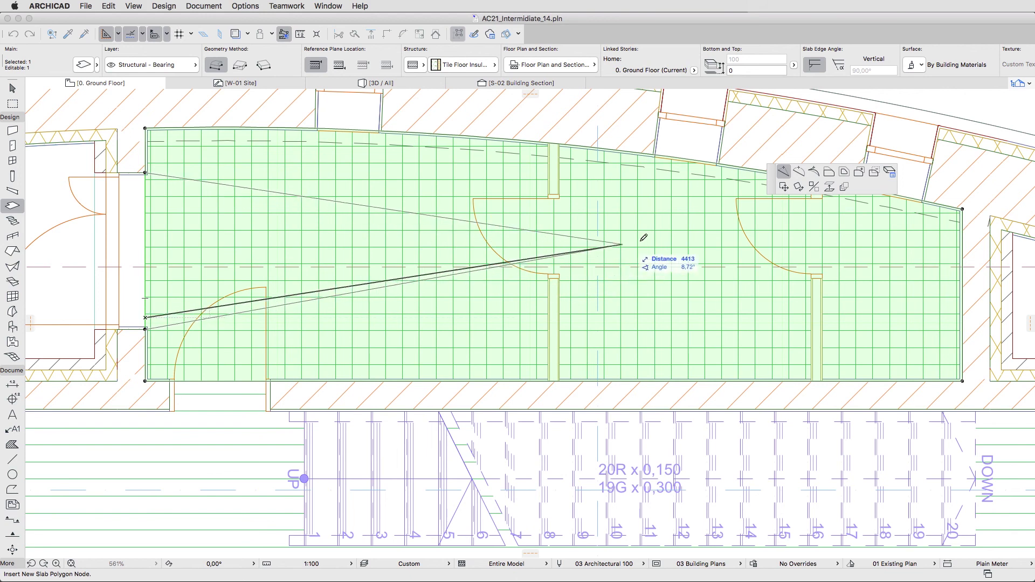
pyautogui.click(825, 178)
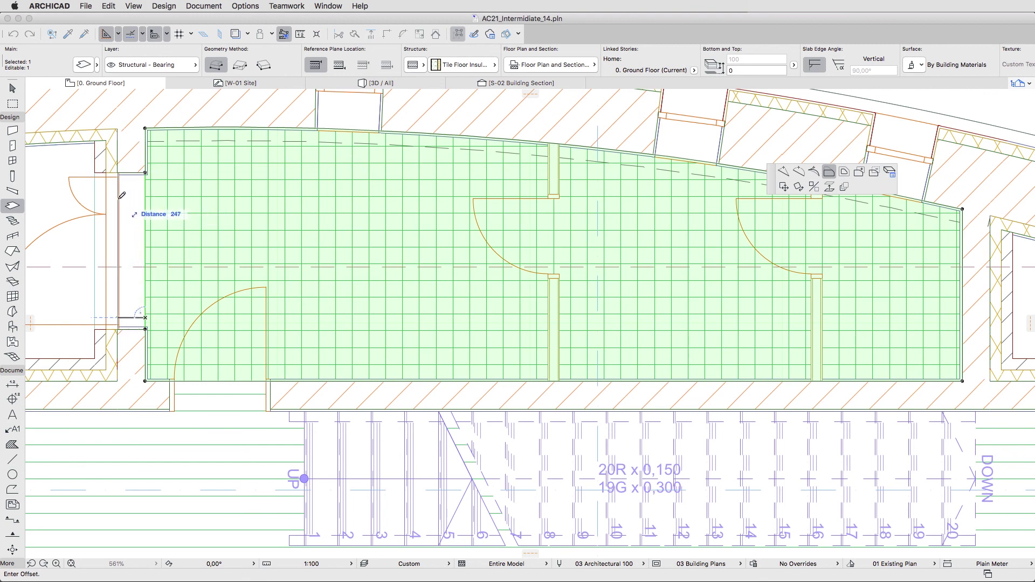
pyautogui.write('2')
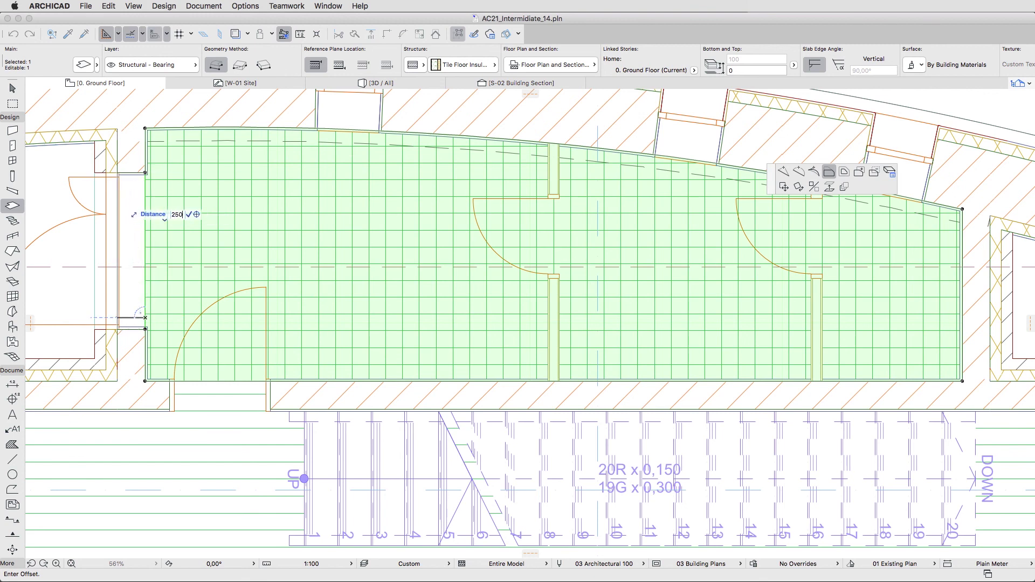
pyautogui.write('50')
pyautogui.press('Return')
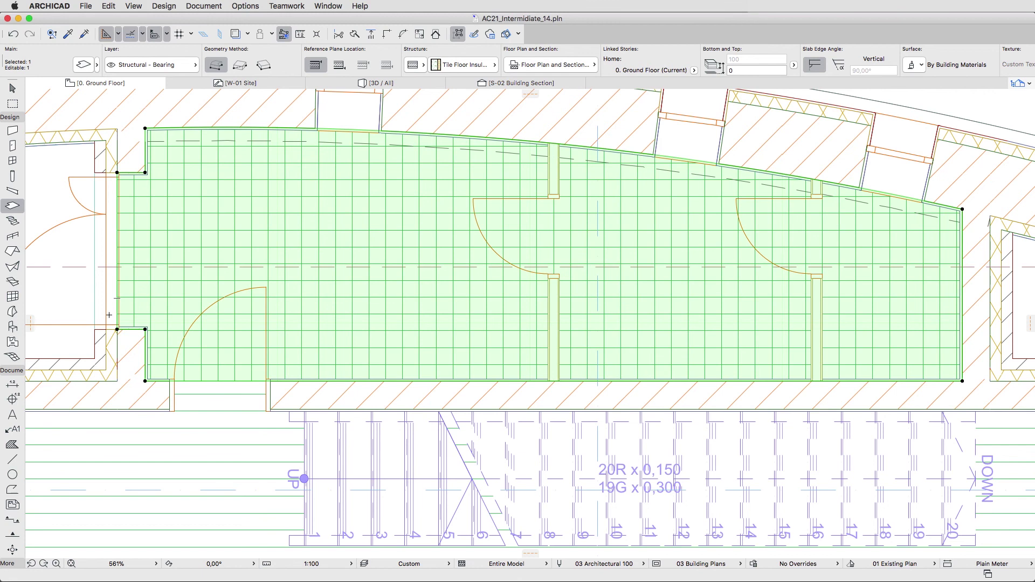